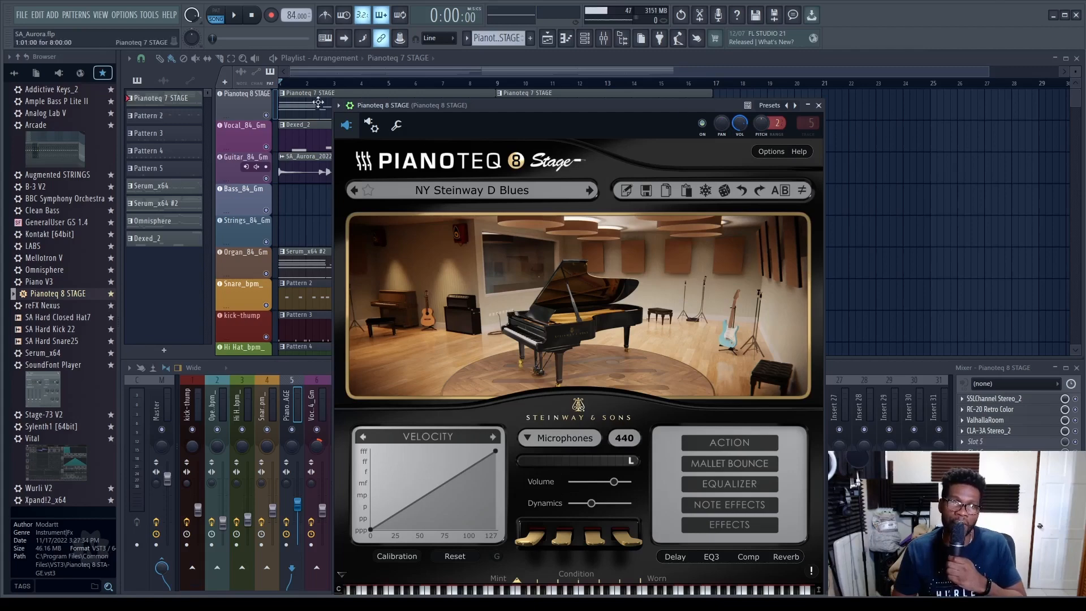
# - Examine the piano chords in the Pianoteq pattern's piano roll and play the piano part from the start
pyautogui.doubleClick(318, 102)
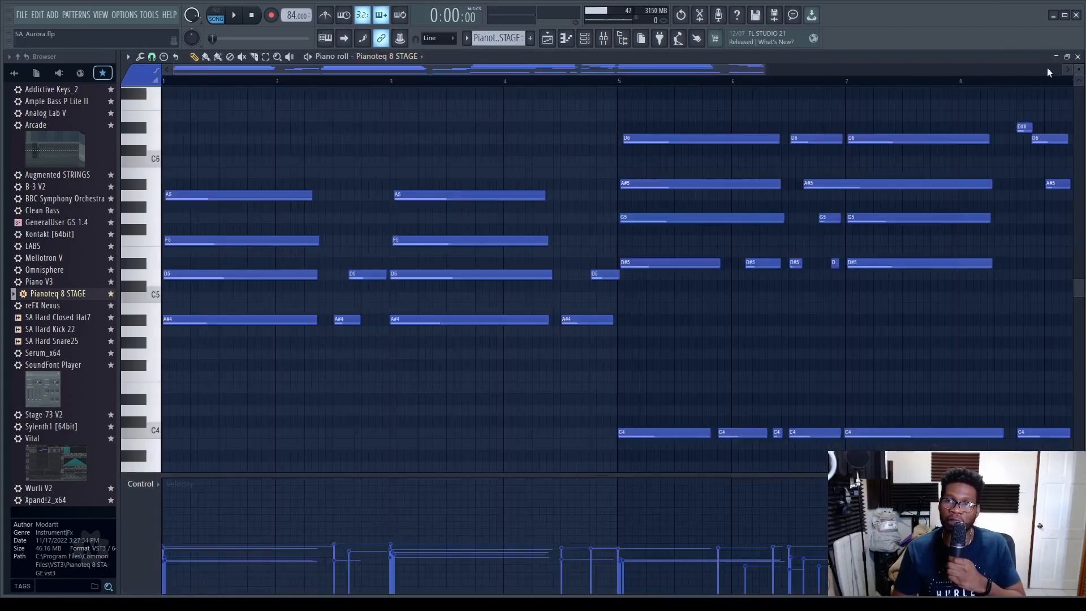
pyautogui.click(1077, 57)
pyautogui.click(288, 372)
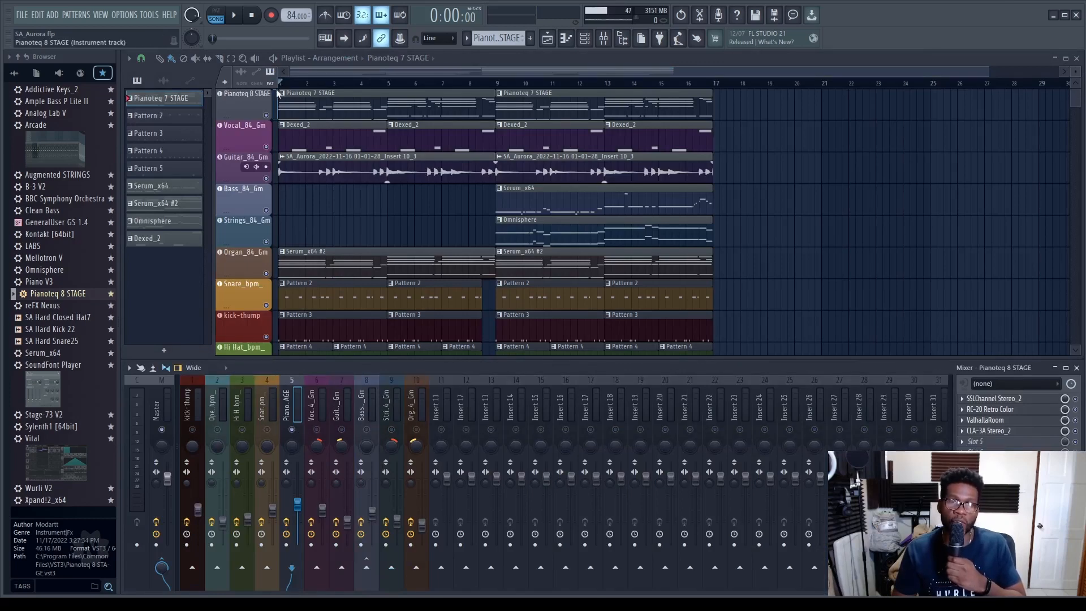
pyautogui.click(236, 17)
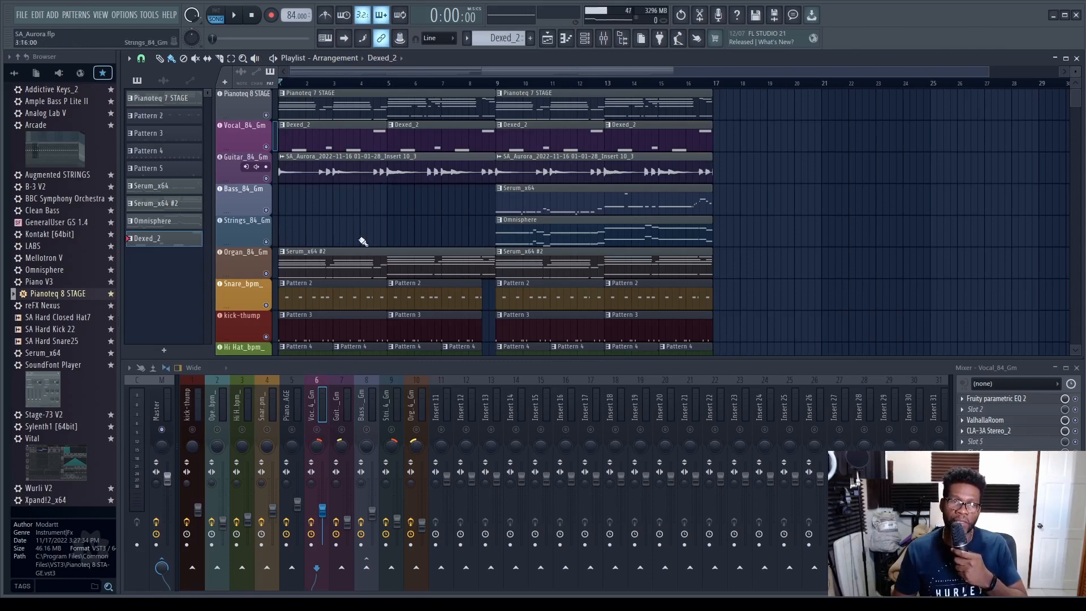
# - View the Dexed_2 vocal melody in the piano roll and listen to it from the start
pyautogui.doubleClick(320, 135)
pyautogui.press('space')
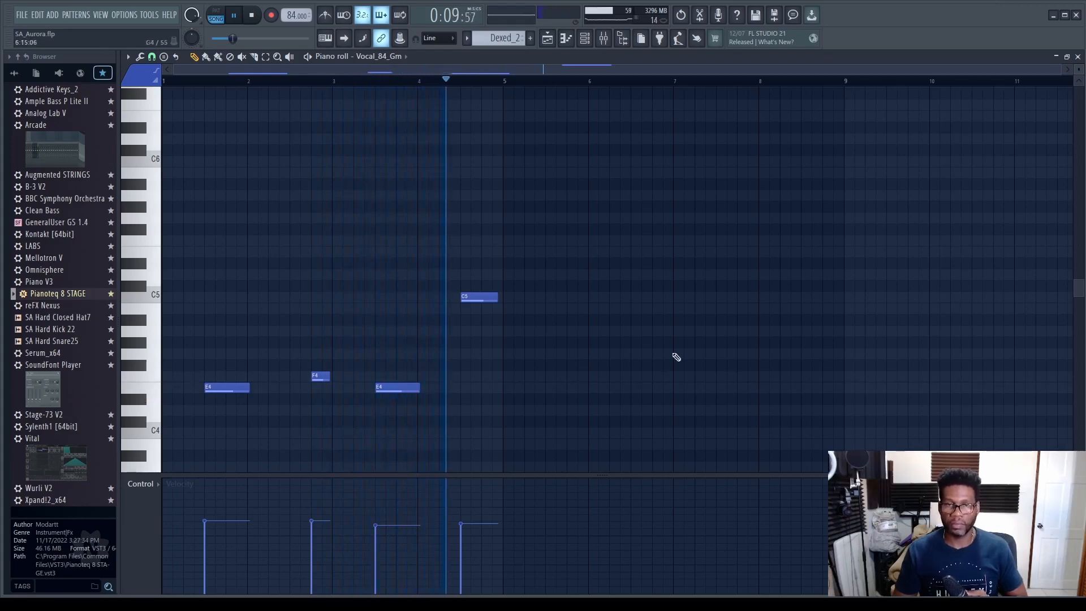
pyautogui.click(252, 15)
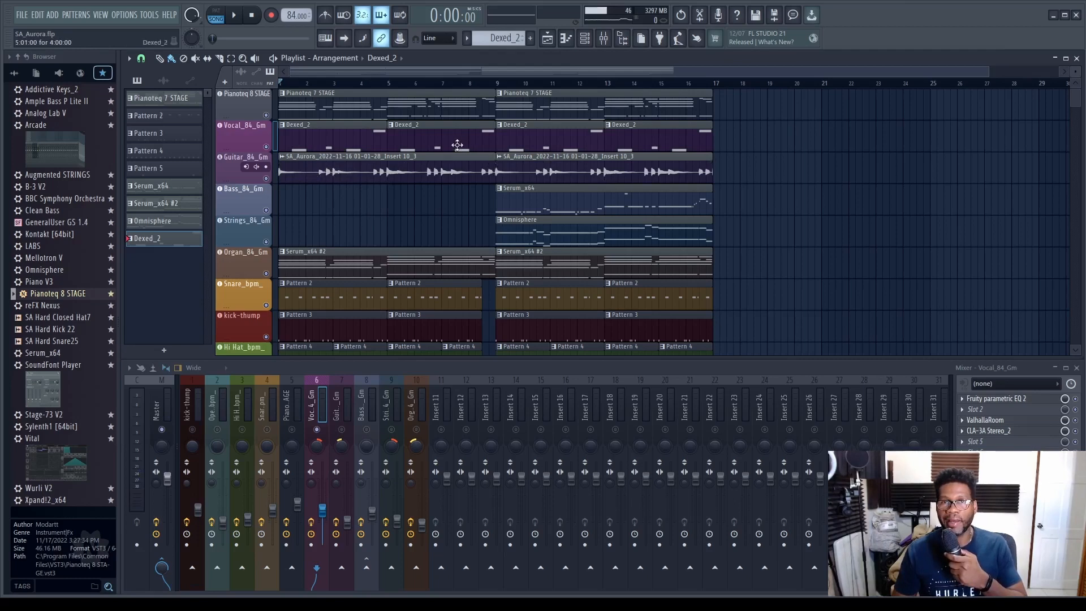
# - Solo the guitar track in the mixer and listen to the recorded guitar clip from the start
pyautogui.click(307, 164)
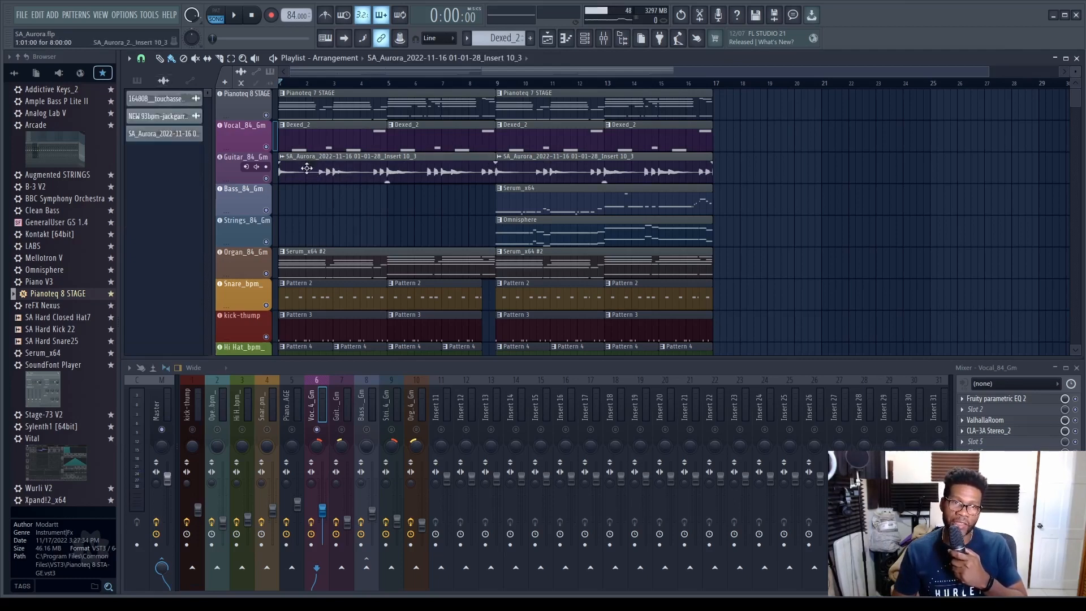
pyautogui.click(336, 434)
pyautogui.click(234, 15)
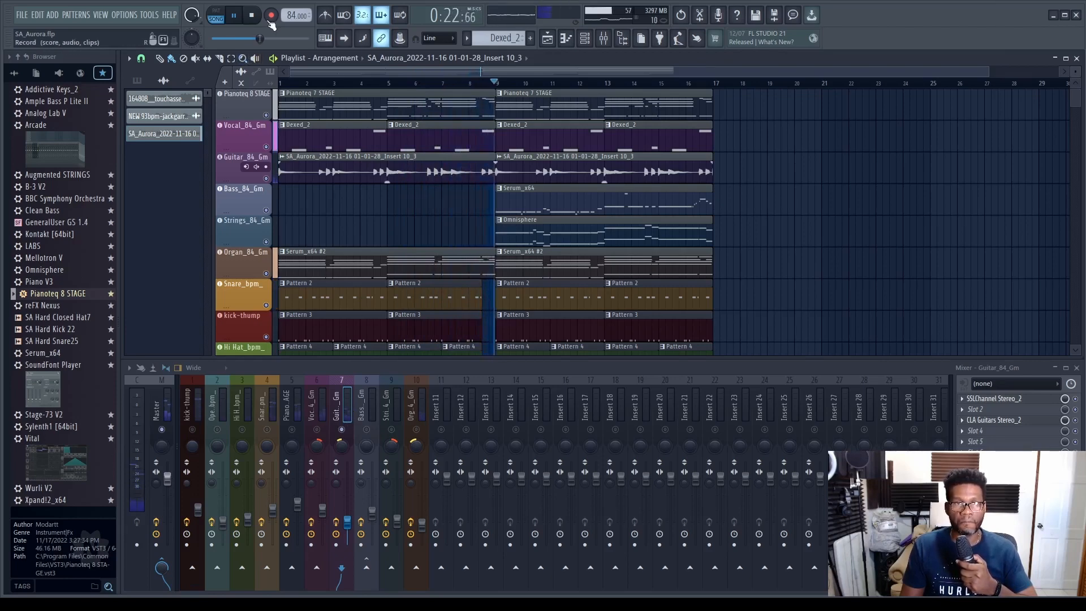
pyautogui.click(251, 16)
# - Select the Pianoteq pattern and the piano mixer track, and listen to the beginning of the arrangement
pyautogui.click(292, 99)
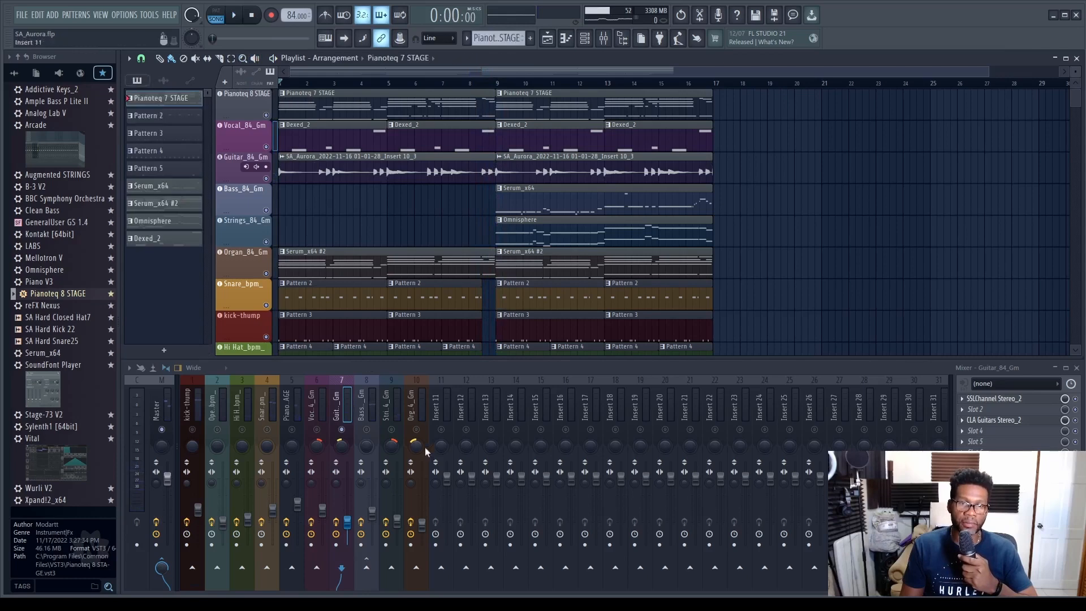
pyautogui.click(292, 401)
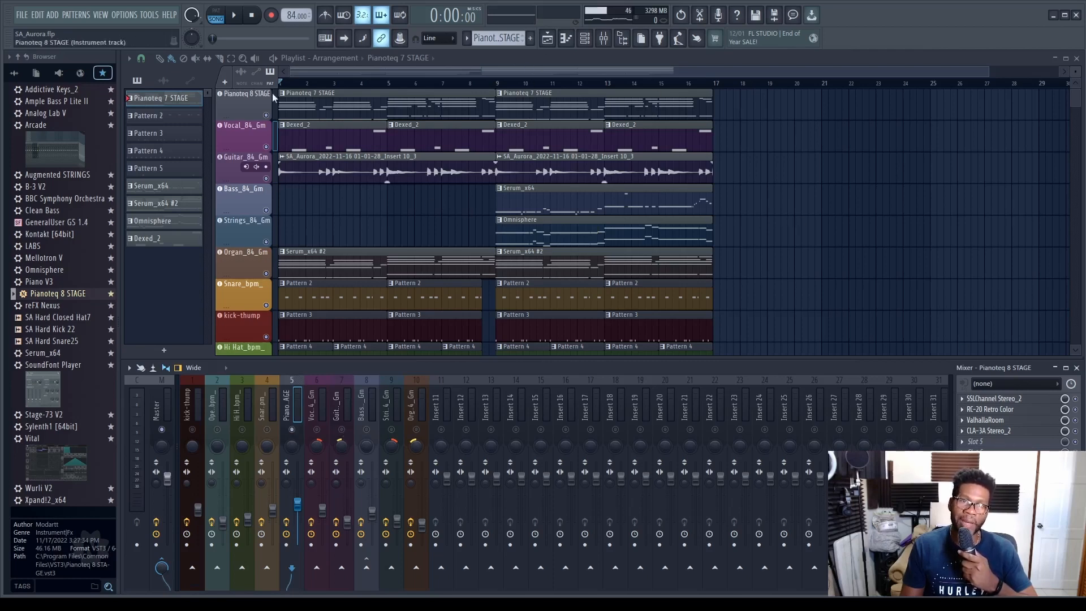
pyautogui.press('space')
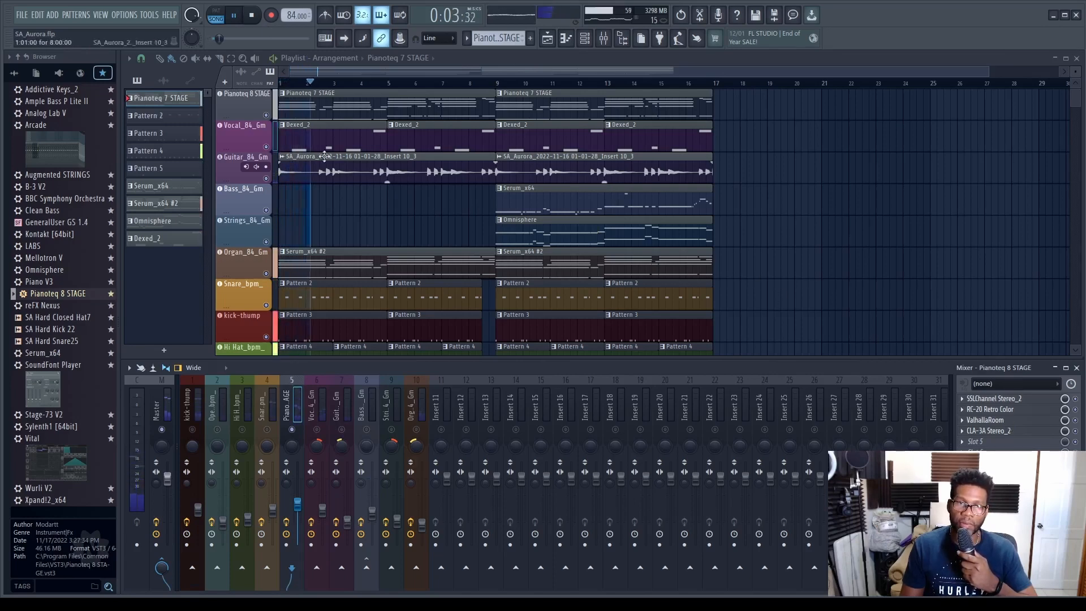
pyautogui.click(251, 15)
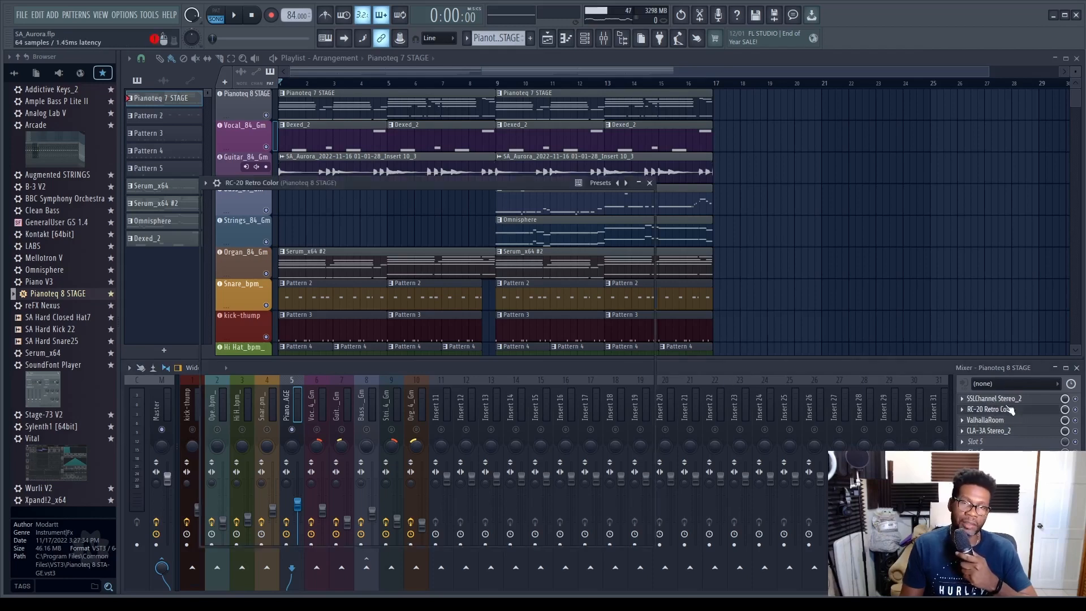
# - Open the RC-20 Retro Color effect on the piano mixer track and examine its settings
pyautogui.click(991, 409)
pyautogui.moveTo(402, 182); pyautogui.dragTo(545, 114)
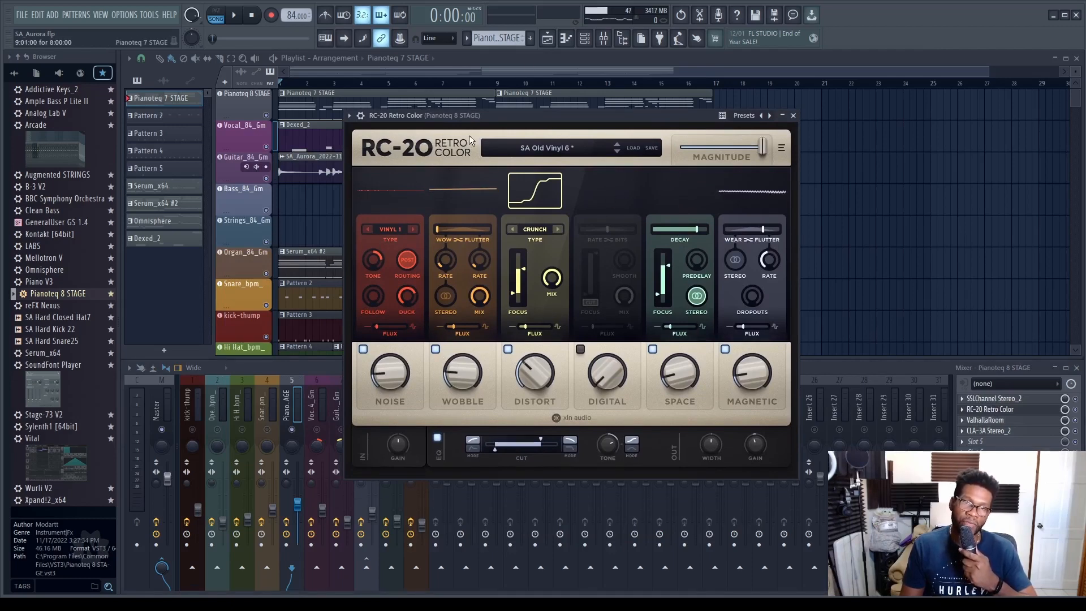
pyautogui.moveTo(469, 117); pyautogui.dragTo(623, 99)
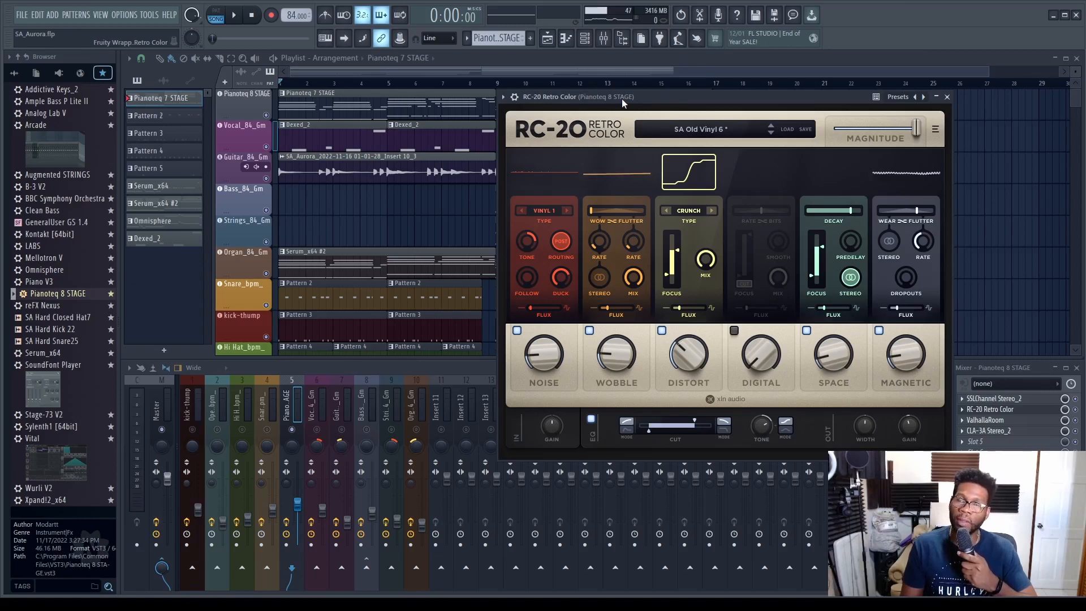
pyautogui.moveTo(660, 94)
pyautogui.mouseDown()
pyautogui.moveTo(766, 134)
pyautogui.moveTo(680, 83)
pyautogui.moveTo(664, 86)
pyautogui.mouseUp()
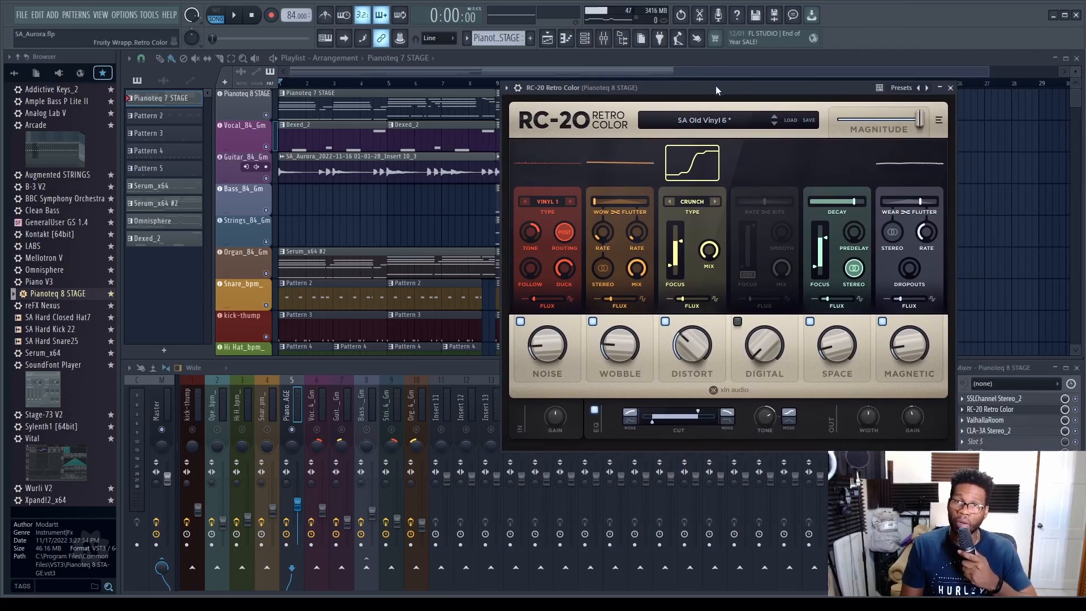
pyautogui.moveTo(715, 86); pyautogui.dragTo(759, 88)
pyautogui.moveTo(666, 93); pyautogui.dragTo(666, 46)
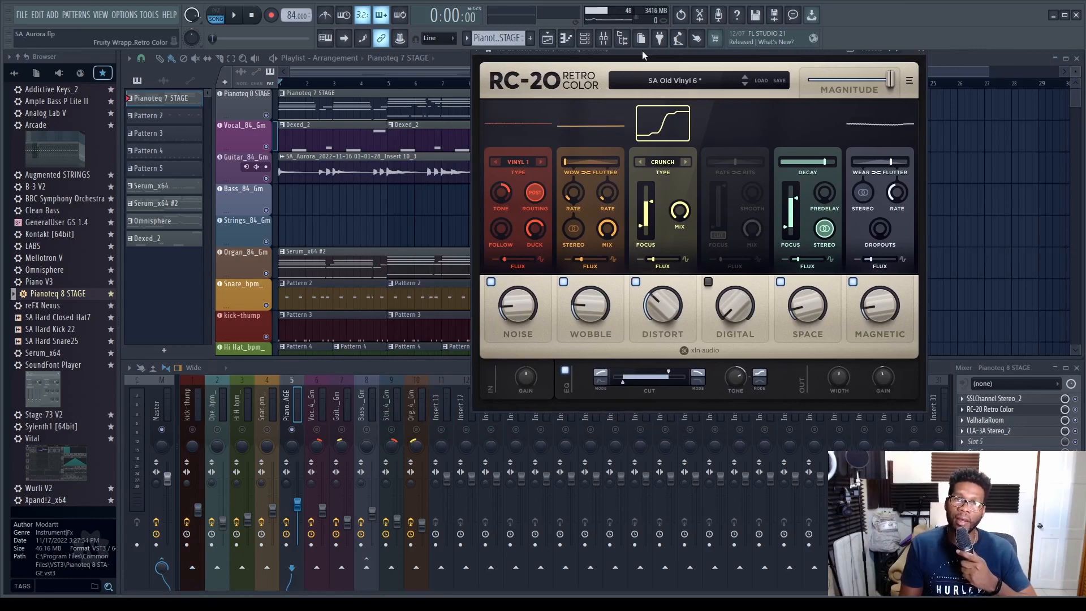
pyautogui.moveTo(648, 48); pyautogui.dragTo(711, 89)
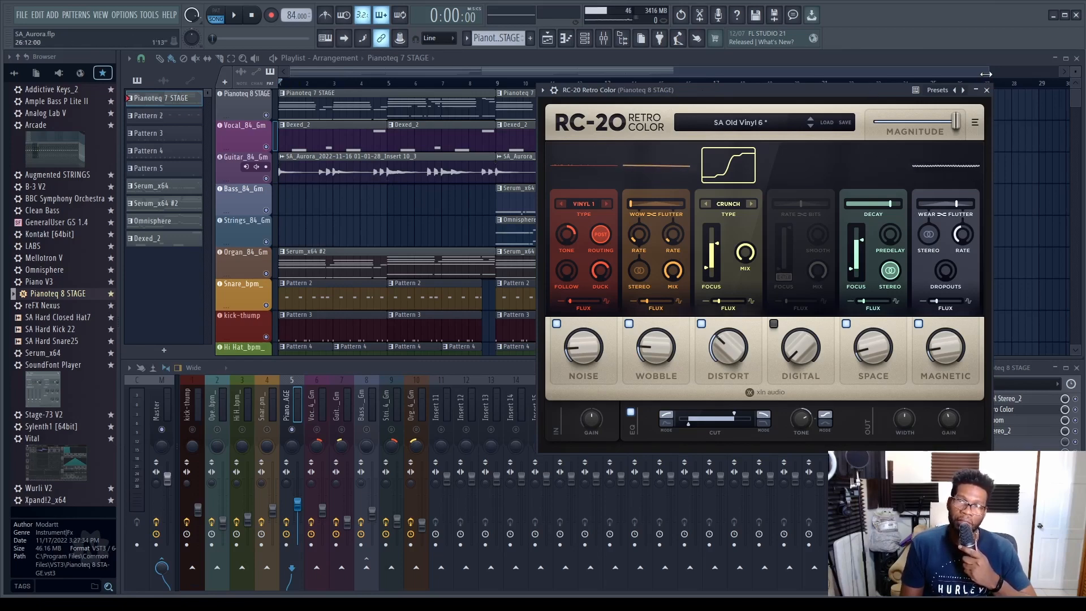
# - Inspect the CLA Guitars effect settings on the guitar mixer track and close the plugin window
pyautogui.moveTo(988, 74); pyautogui.dragTo(855, 73)
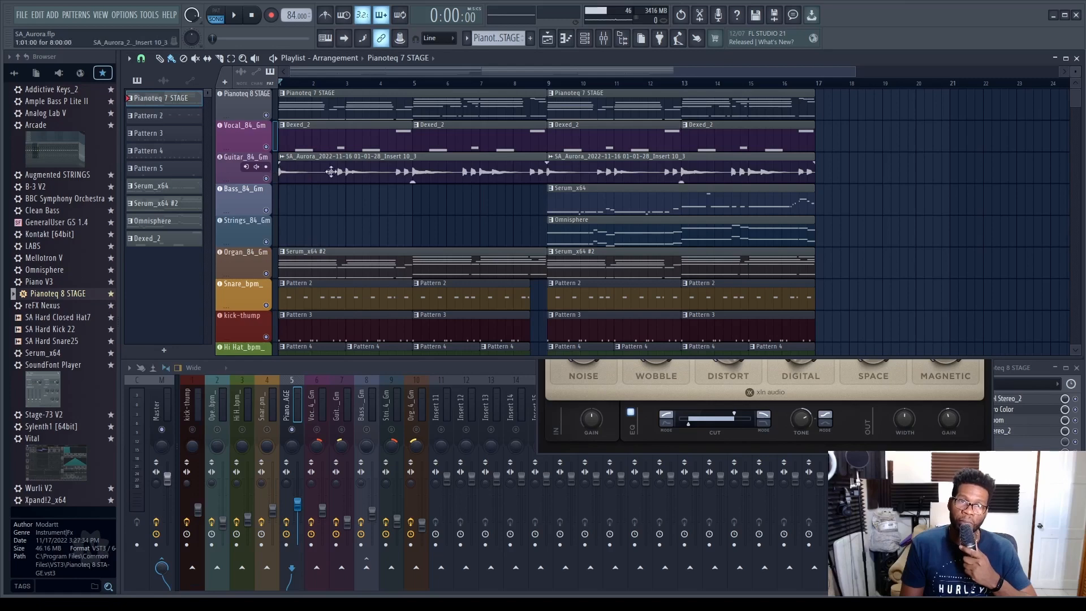
pyautogui.click(514, 370)
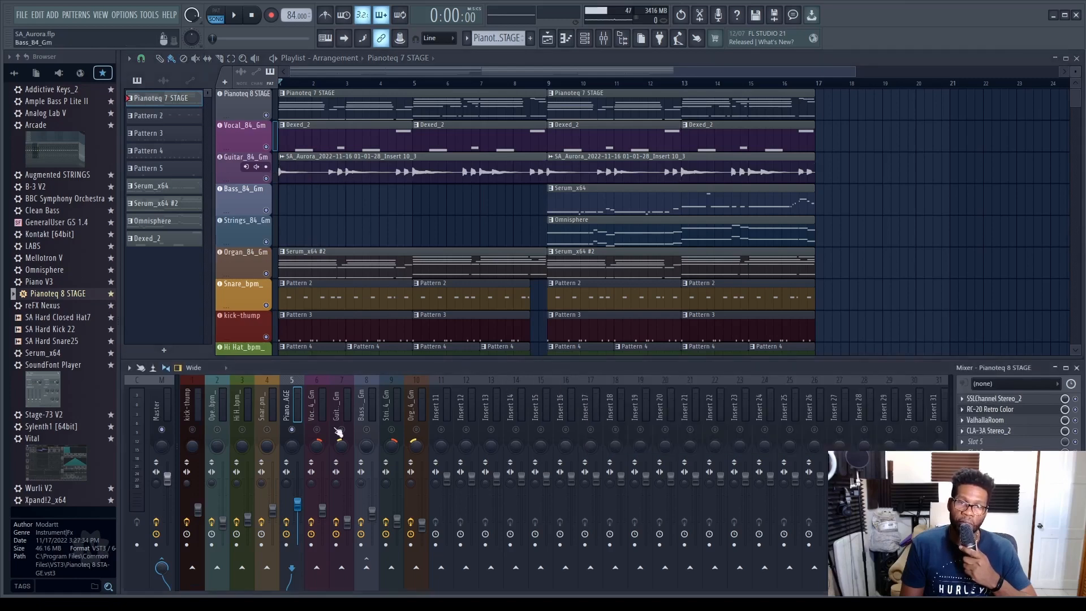
pyautogui.click(346, 401)
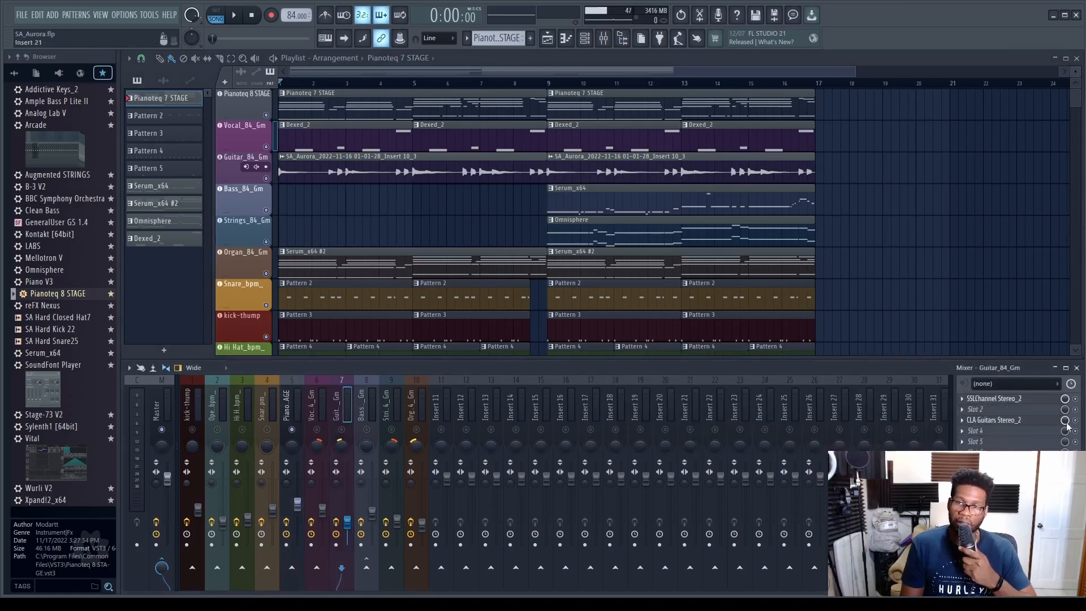
pyautogui.click(1029, 421)
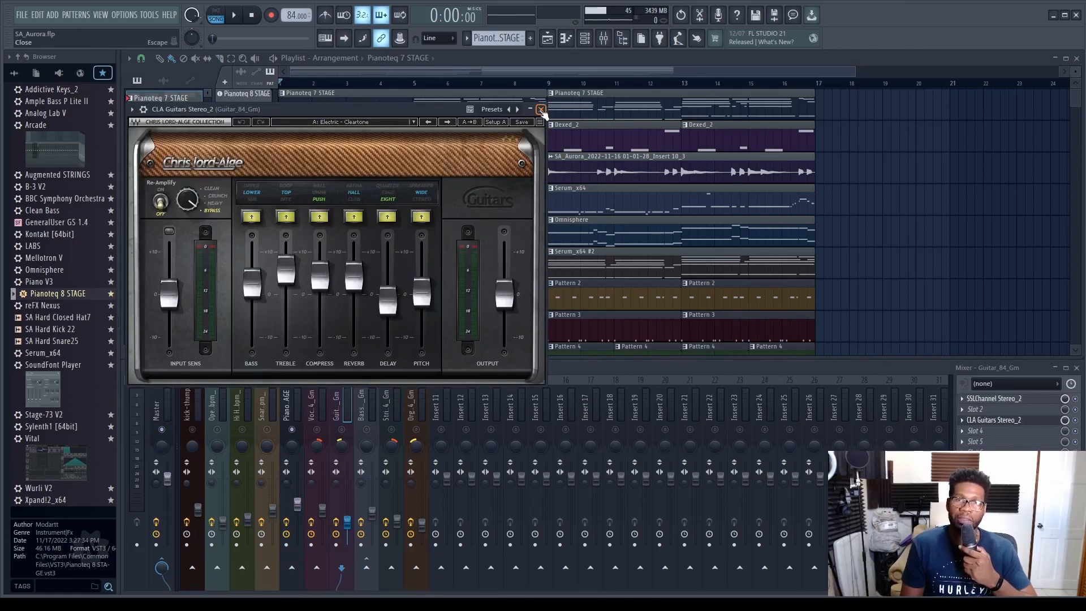
pyautogui.click(541, 109)
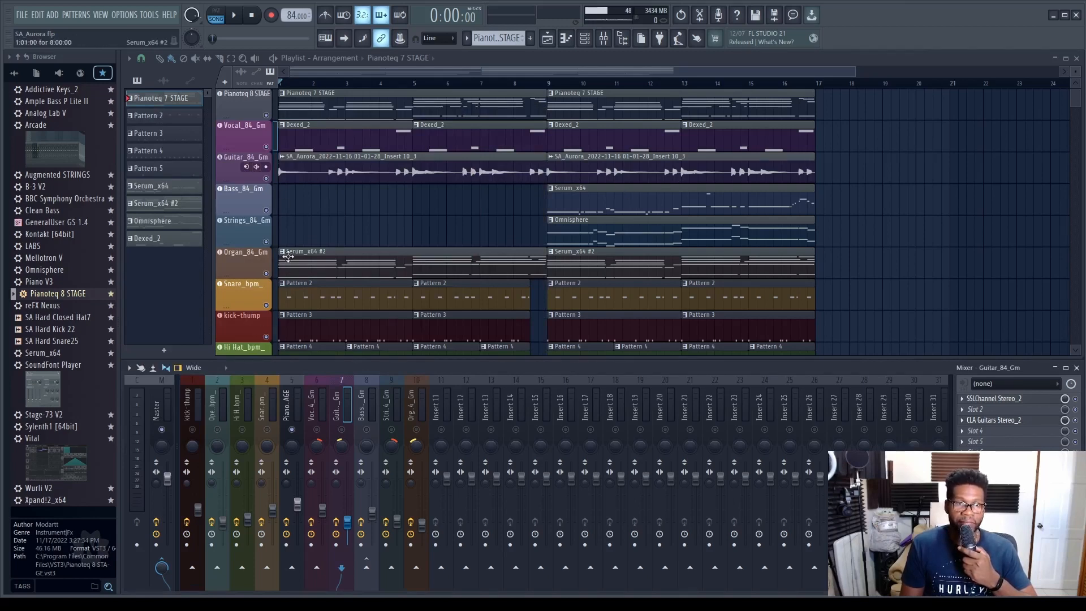
# - Clear the current solo in the mixer and solo the organ track
pyautogui.scroll(-1, 285, 205)
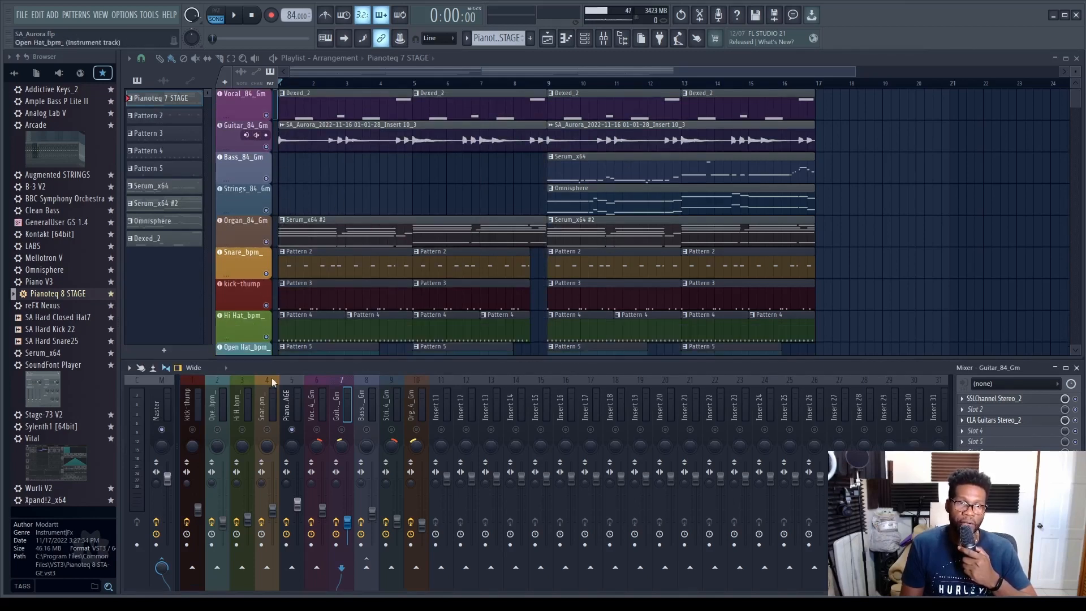
pyautogui.rightClick(292, 429)
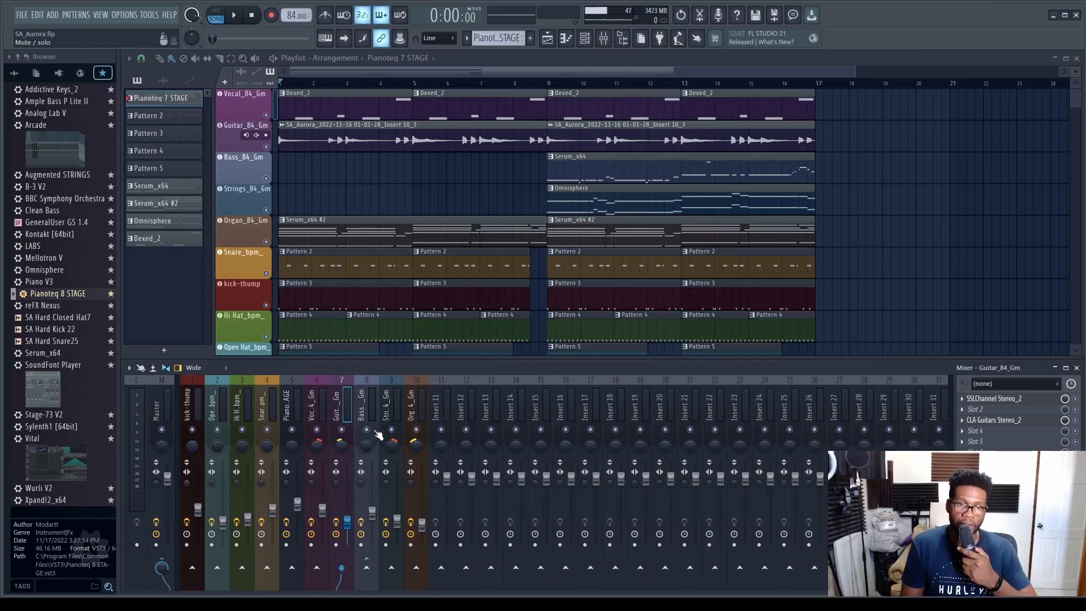
pyautogui.rightClick(416, 430)
# - Open the organ pattern in the piano roll and examine its chords across the octaves while playing it back
pyautogui.doubleClick(311, 233)
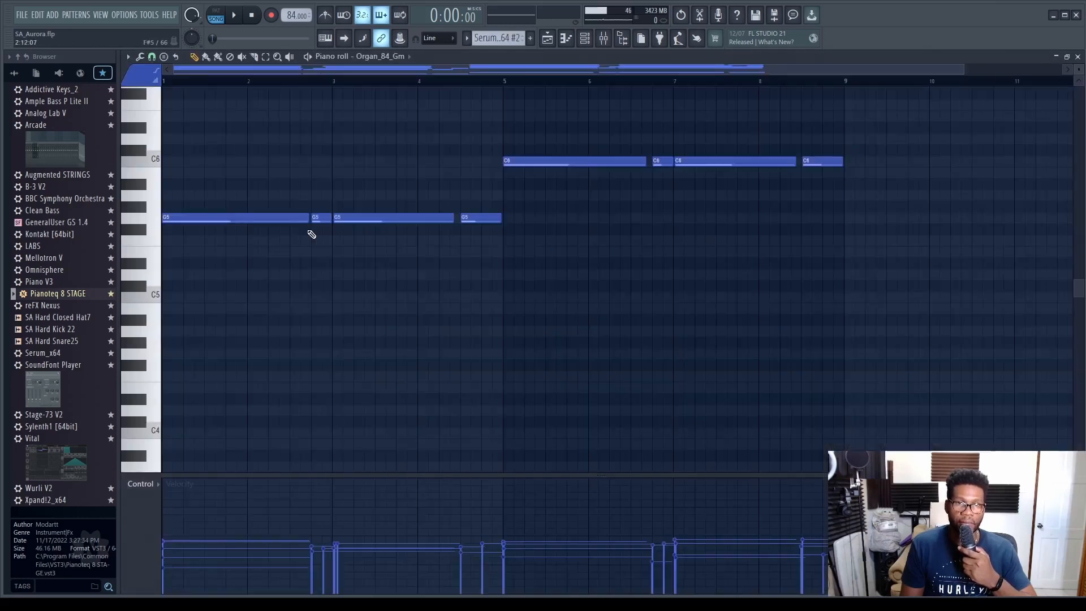
pyautogui.scroll(7, 343, 283)
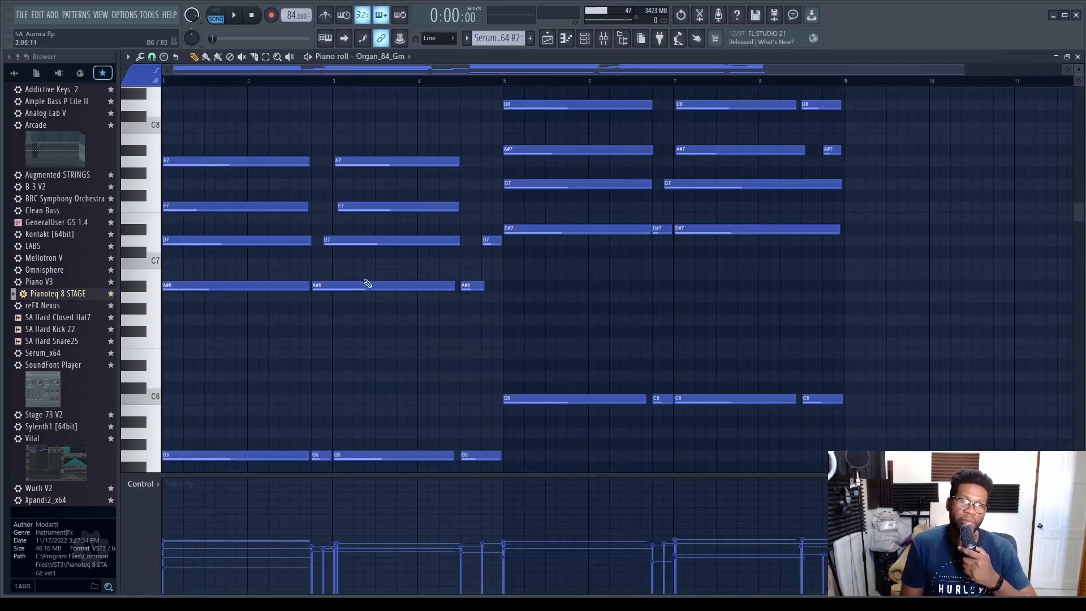
pyautogui.click(240, 21)
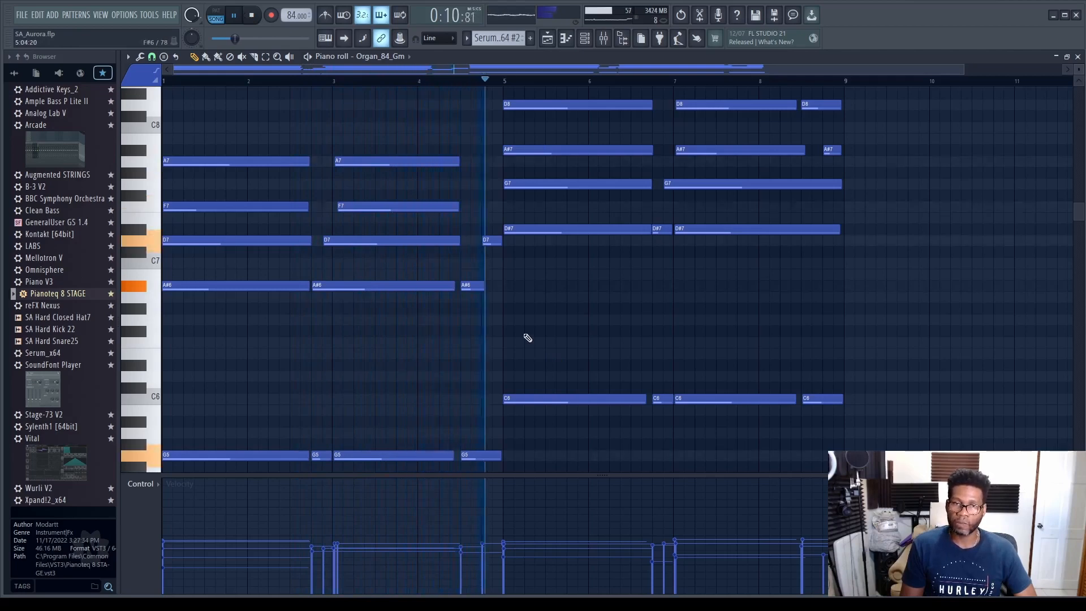
pyautogui.scroll(-2, 508, 331)
pyautogui.scroll(4, 505, 328)
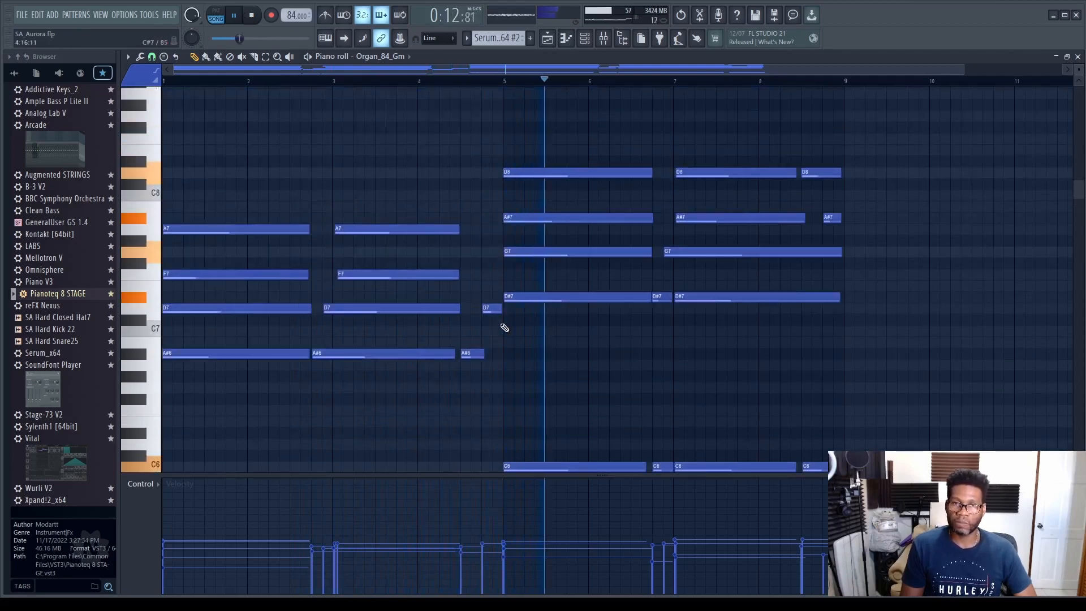
pyautogui.scroll(-4, 505, 328)
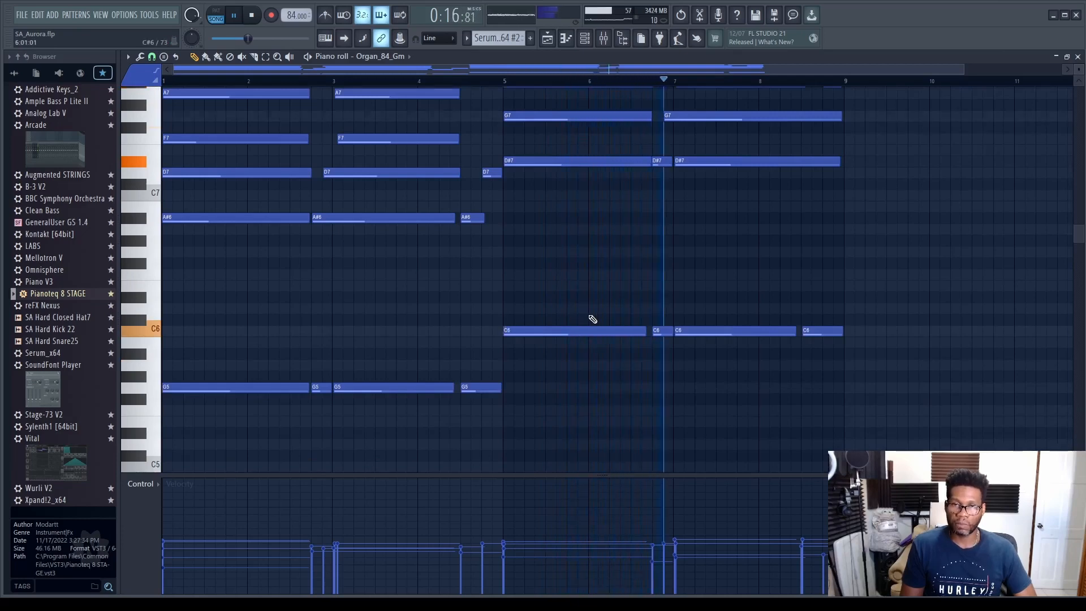
pyautogui.scroll(4, 592, 318)
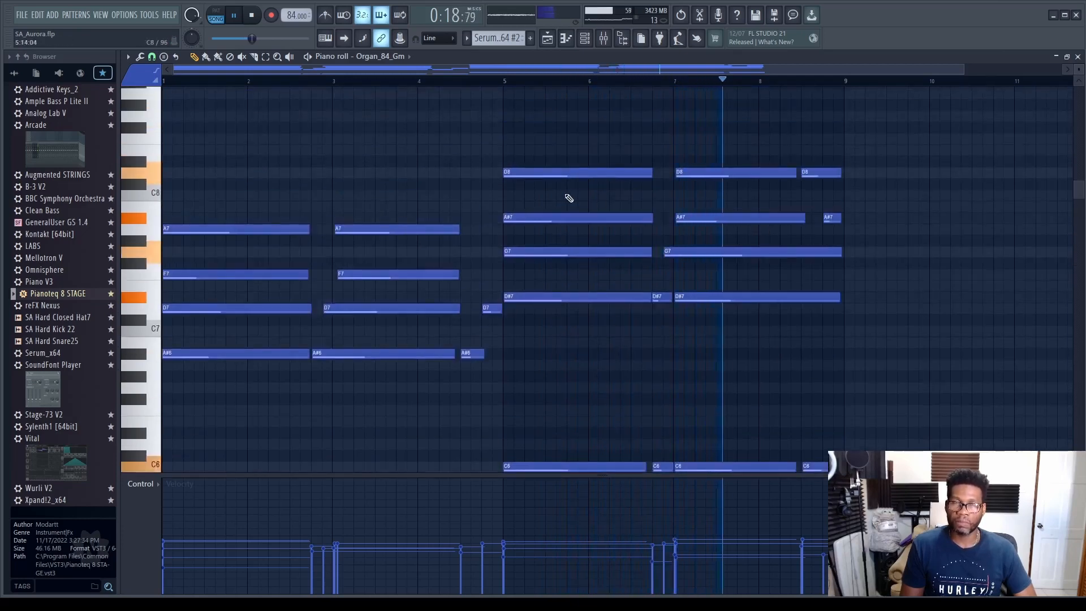
pyautogui.click(251, 15)
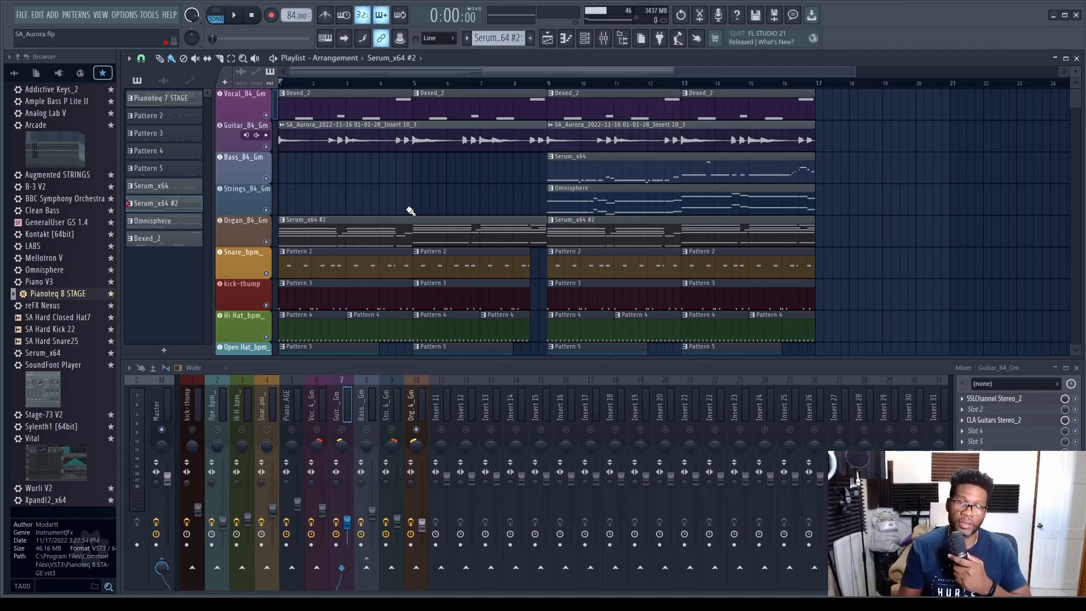
# - Examine the octave-doubled strings melody in the piano roll during playback, stop the song and close the piano roll
pyautogui.scroll(1, 410, 211)
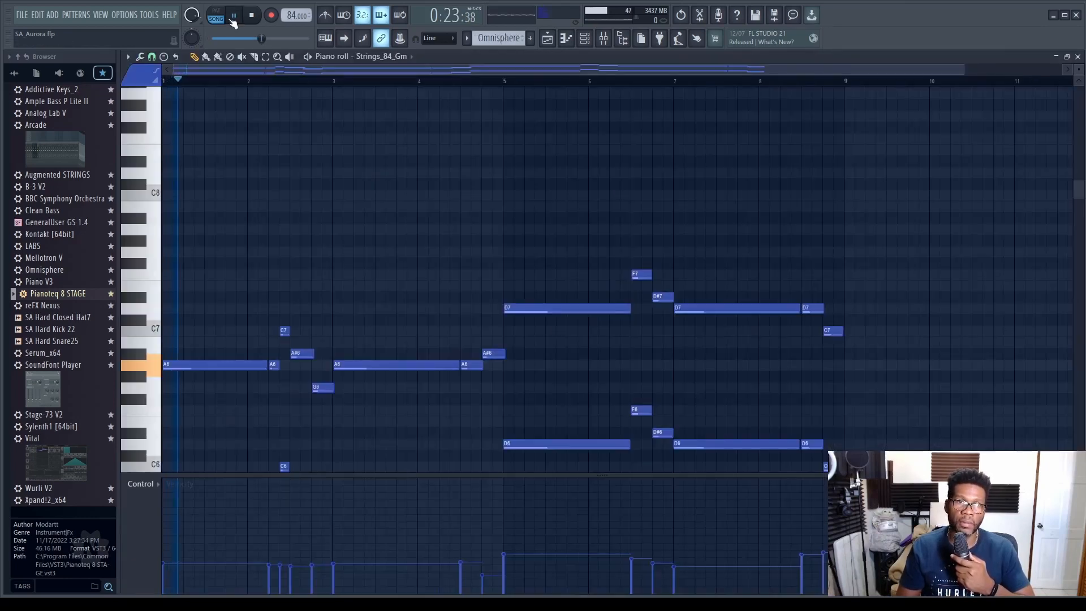
pyautogui.scroll(-3, 424, 150)
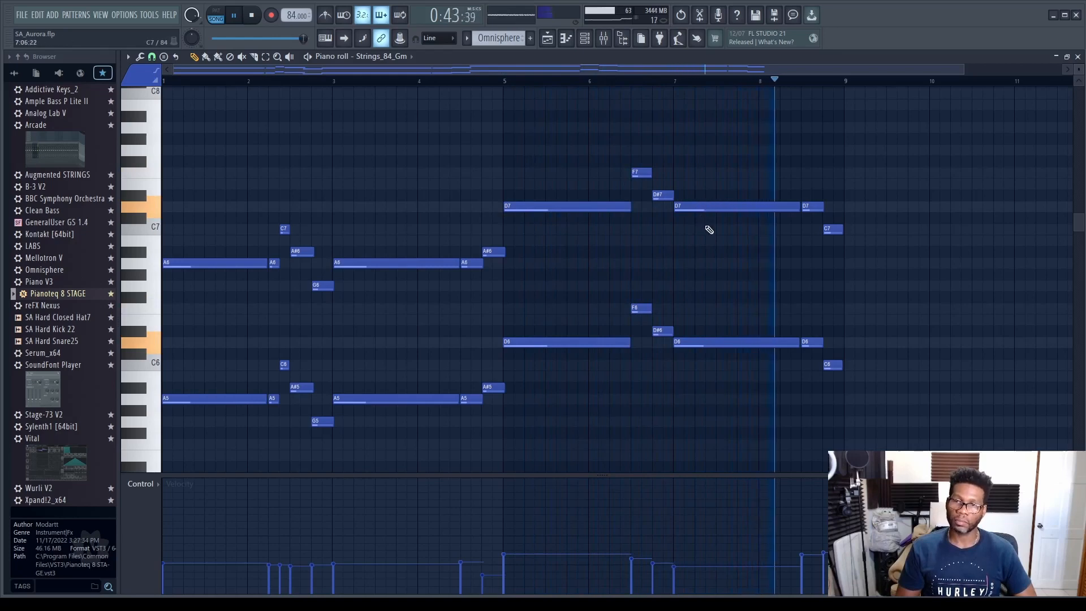
pyautogui.click(251, 15)
pyautogui.click(1077, 57)
# - Open the bass pattern in the piano roll, examine its notes during playback, stop the song and close the piano roll
pyautogui.scroll(-2, 497, 164)
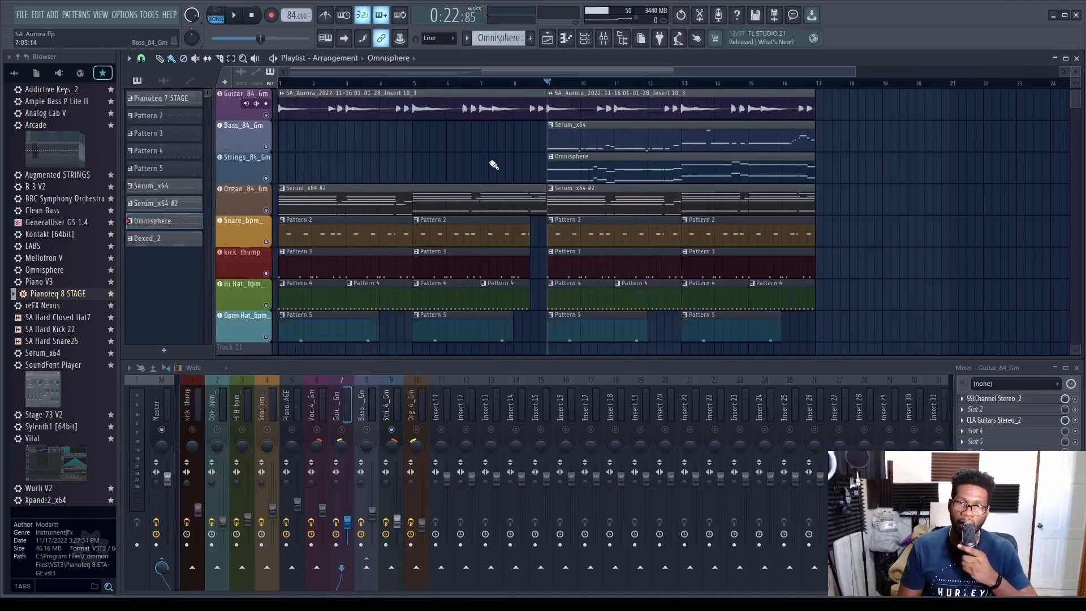
pyautogui.scroll(2, 509, 170)
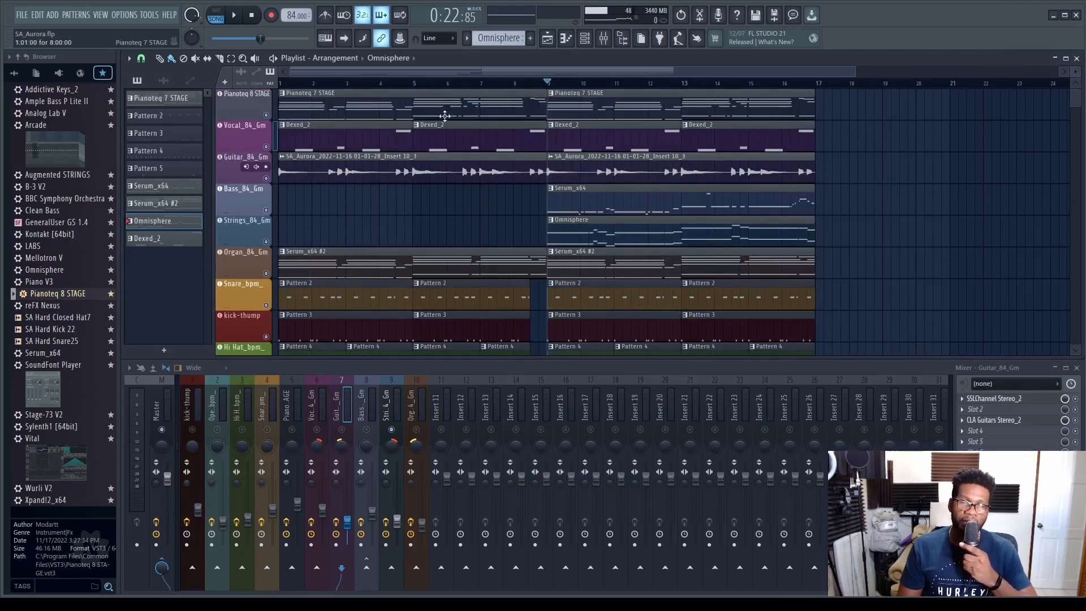
pyautogui.click(254, 196)
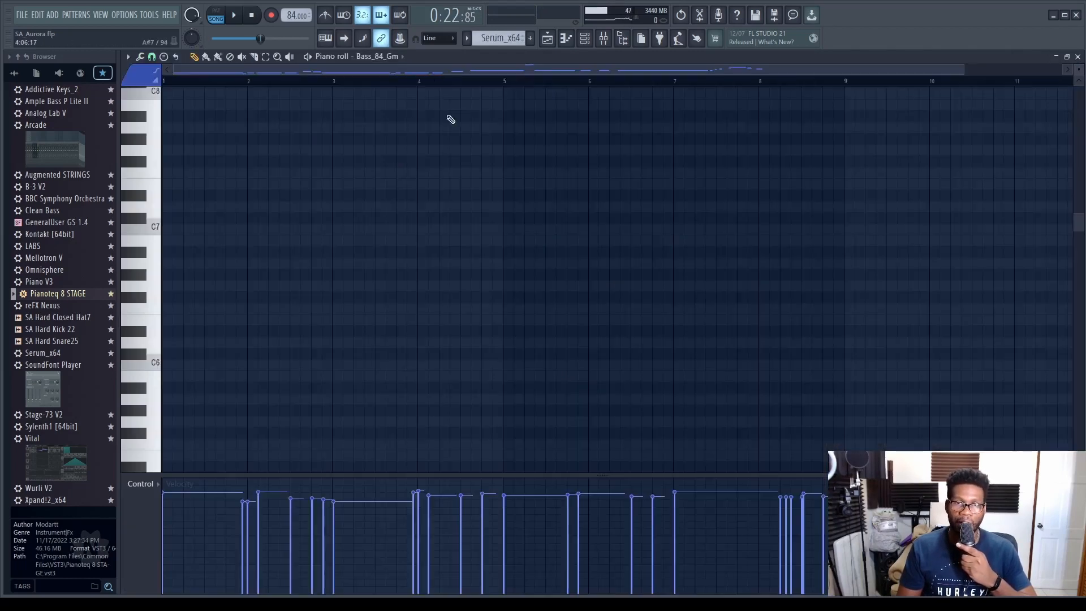
pyautogui.scroll(-10, 501, 277)
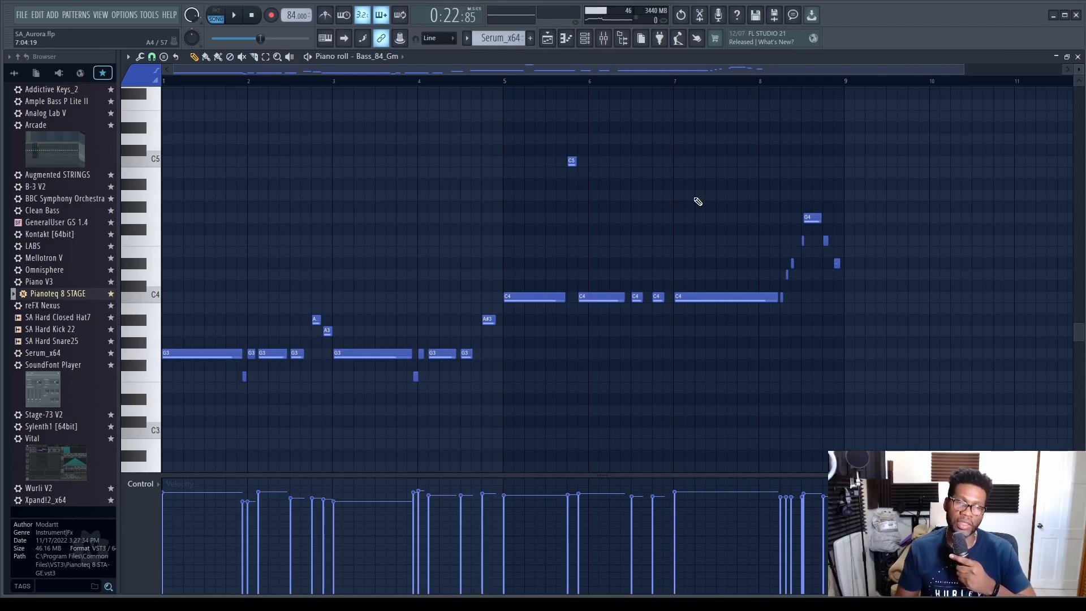
pyautogui.click(1077, 56)
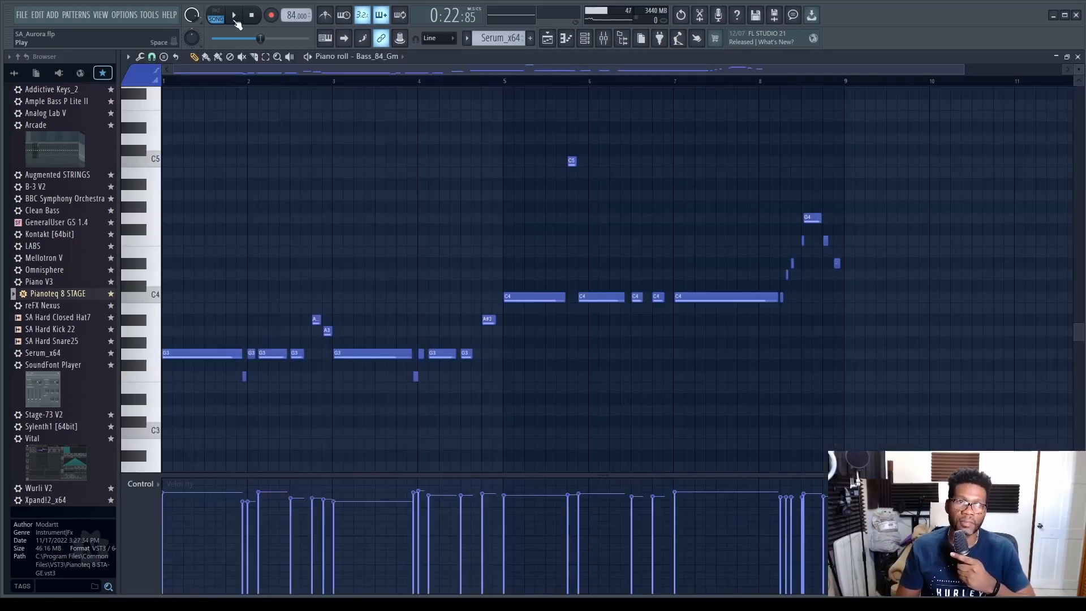
pyautogui.click(235, 17)
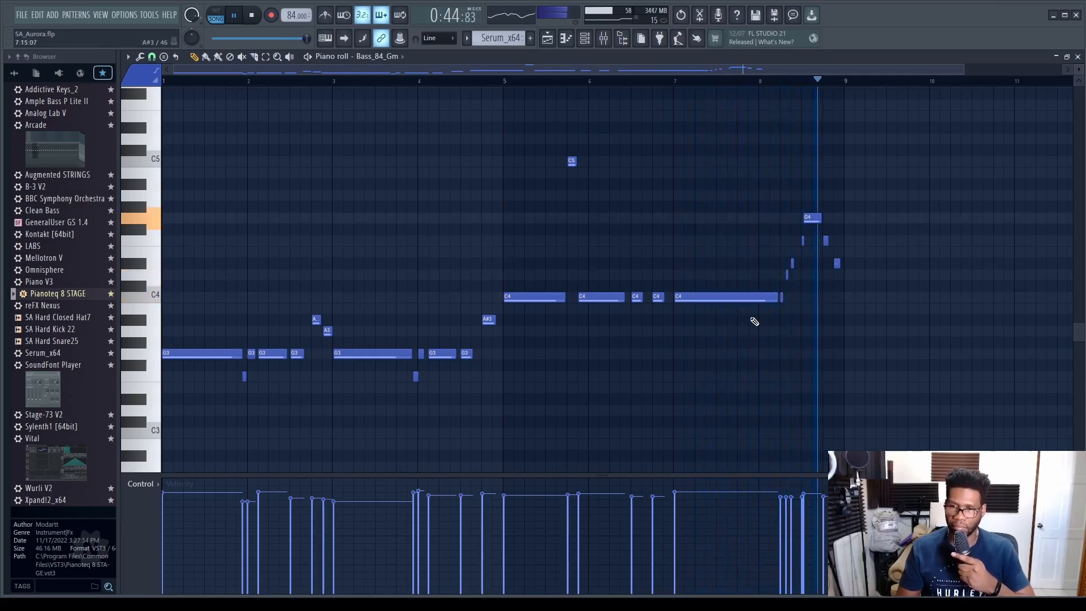
pyautogui.press('space')
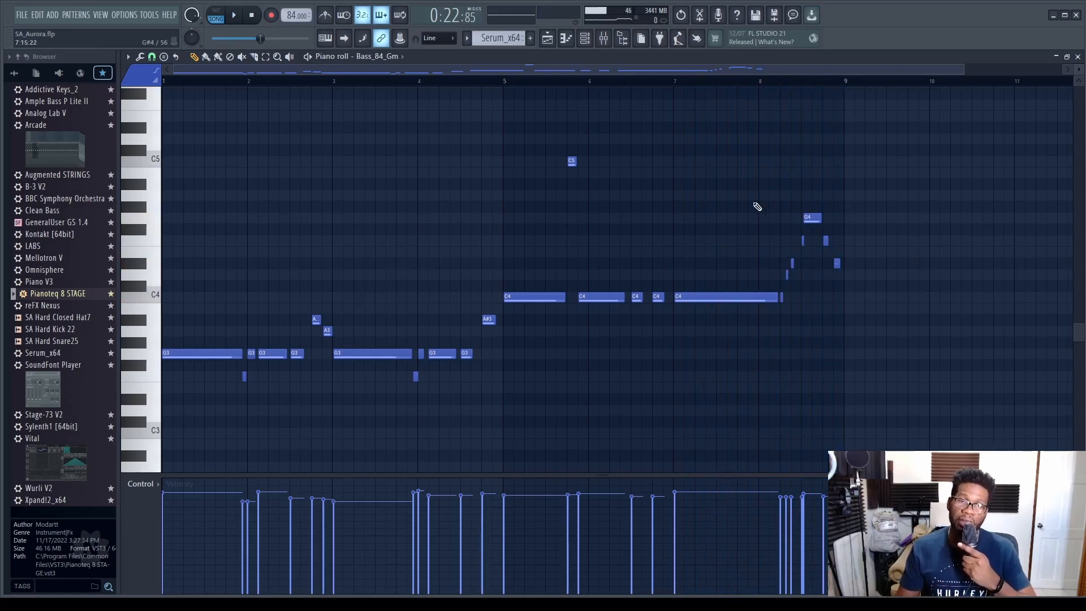
pyautogui.click(1077, 56)
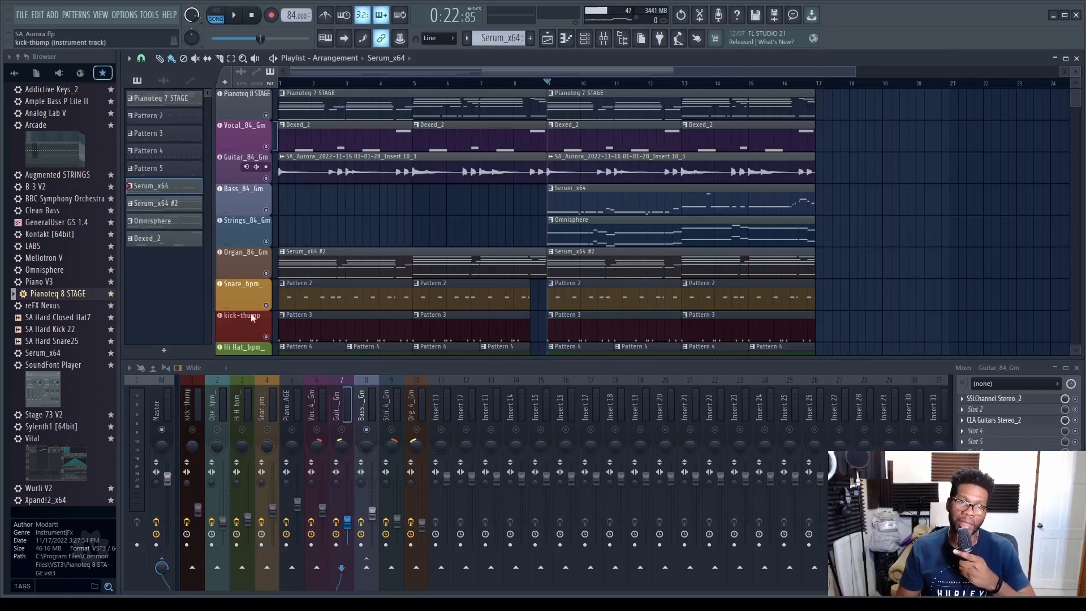
# - Inspect the bass track's Ample Bass P II Lite instrument and close its plugin window
pyautogui.scroll(-2, 249, 239)
pyautogui.scroll(2, 255, 268)
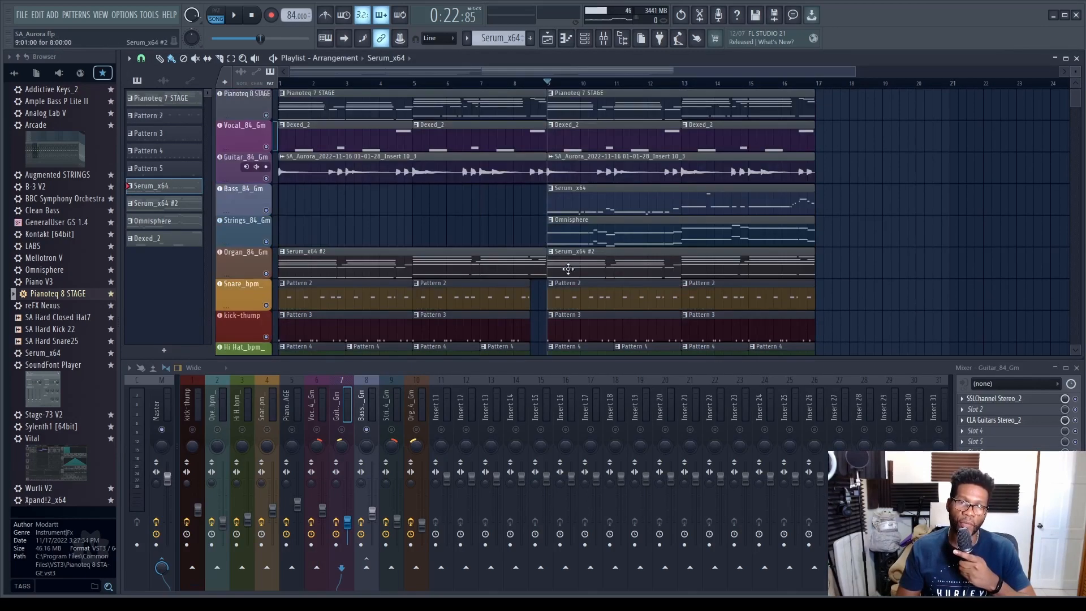
pyautogui.click(246, 201)
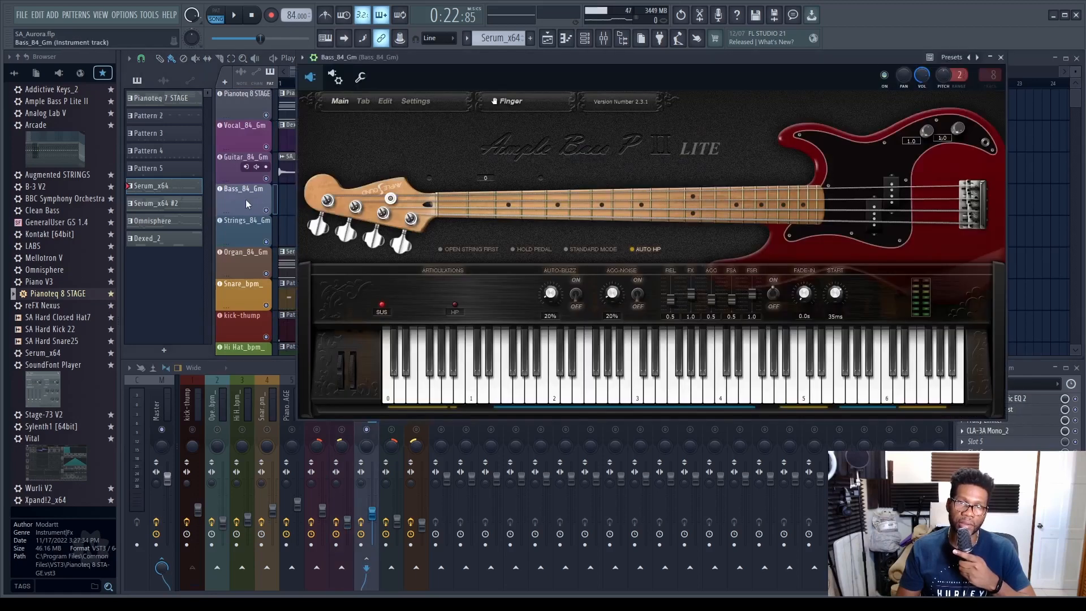
pyautogui.click(1000, 57)
pyautogui.scroll(-3, 548, 166)
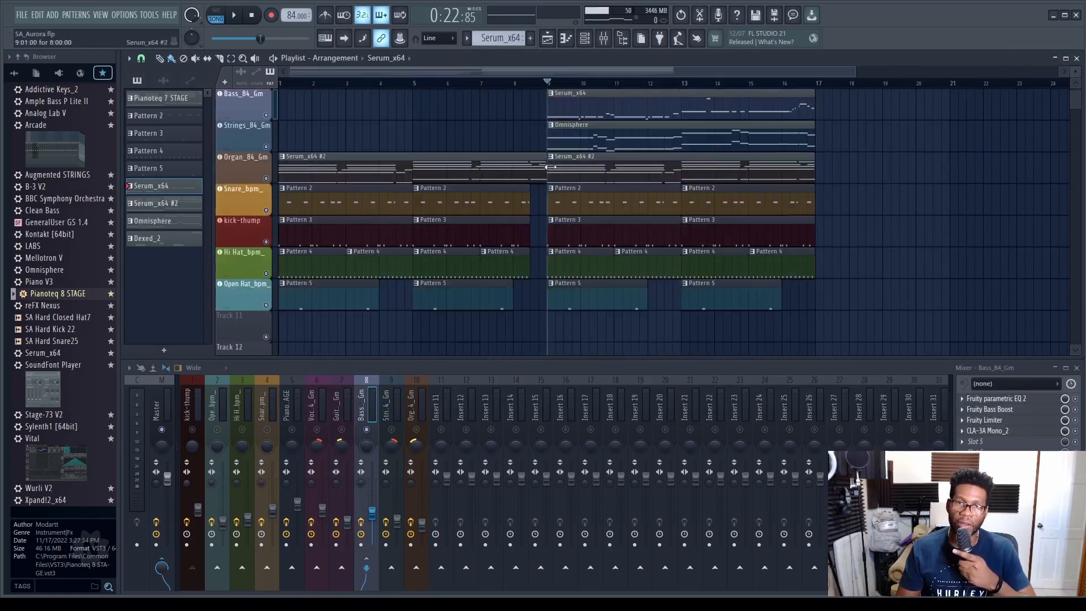
pyautogui.scroll(3, 548, 167)
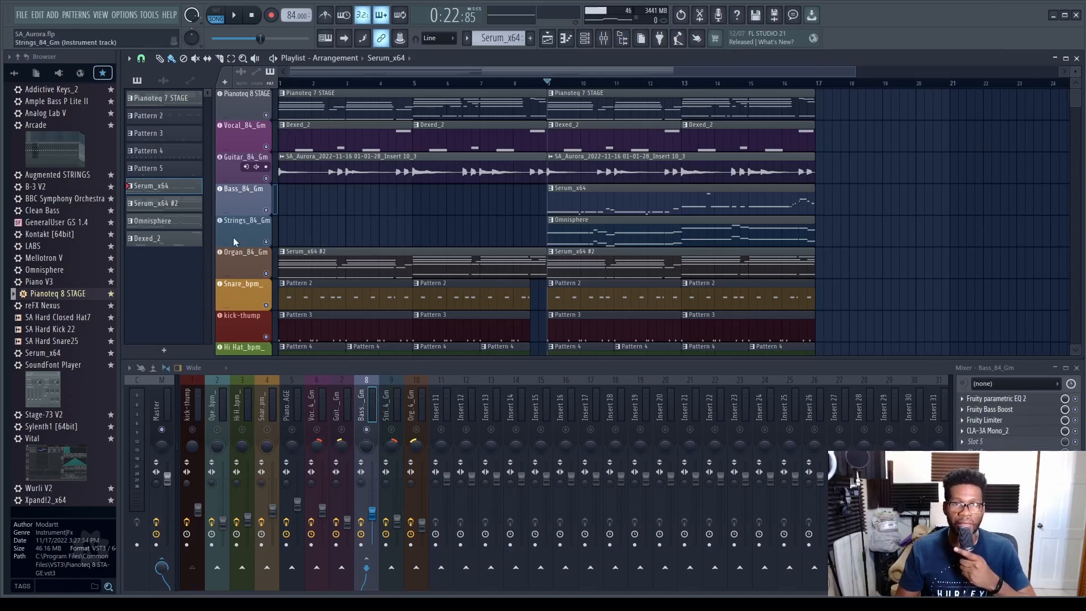
# - Listen to the melodic parts together from bar 9 without drums, and play the arrangement with the drums enabled
pyautogui.click(233, 16)
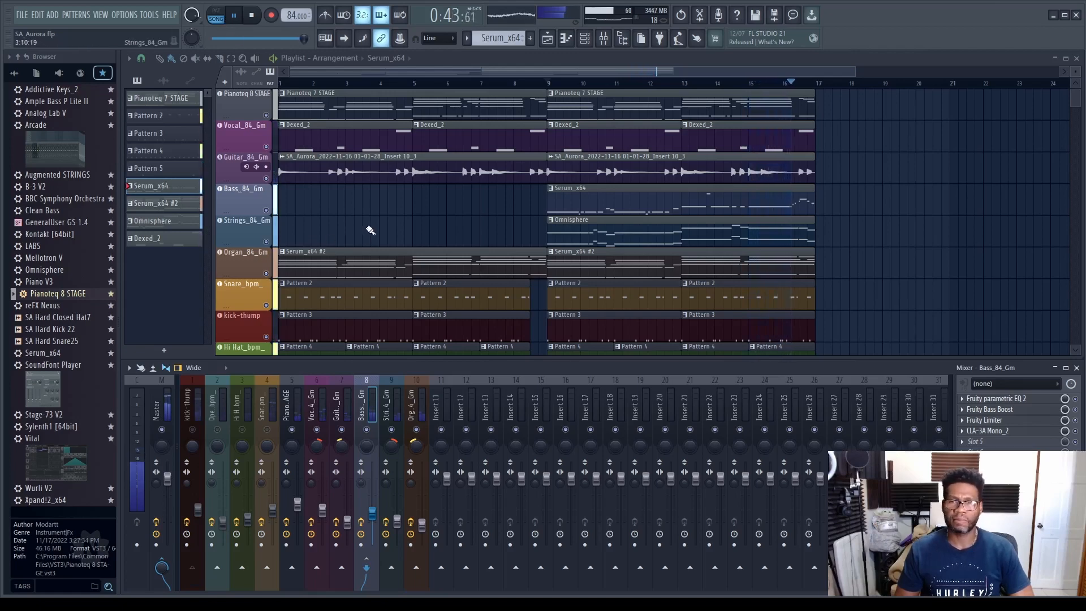
pyautogui.click(252, 16)
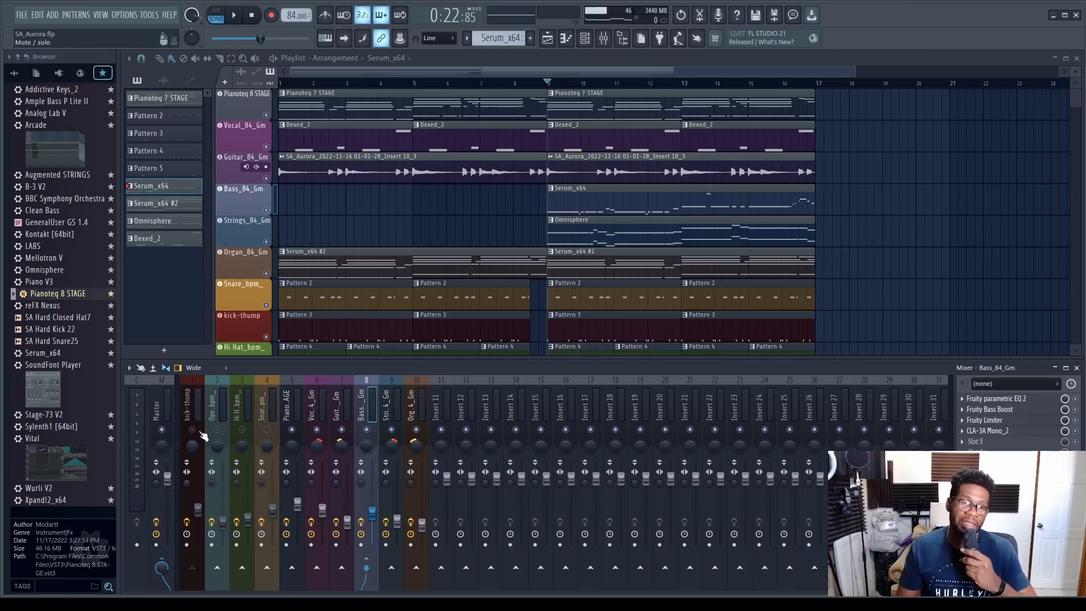
pyautogui.scroll(-3, 493, 240)
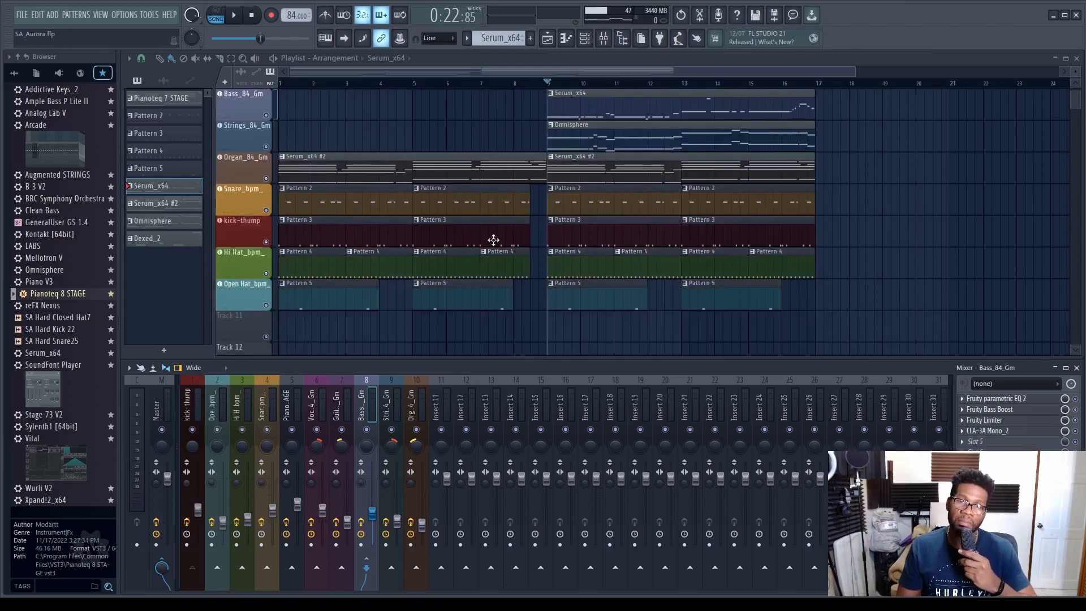
pyautogui.press('space')
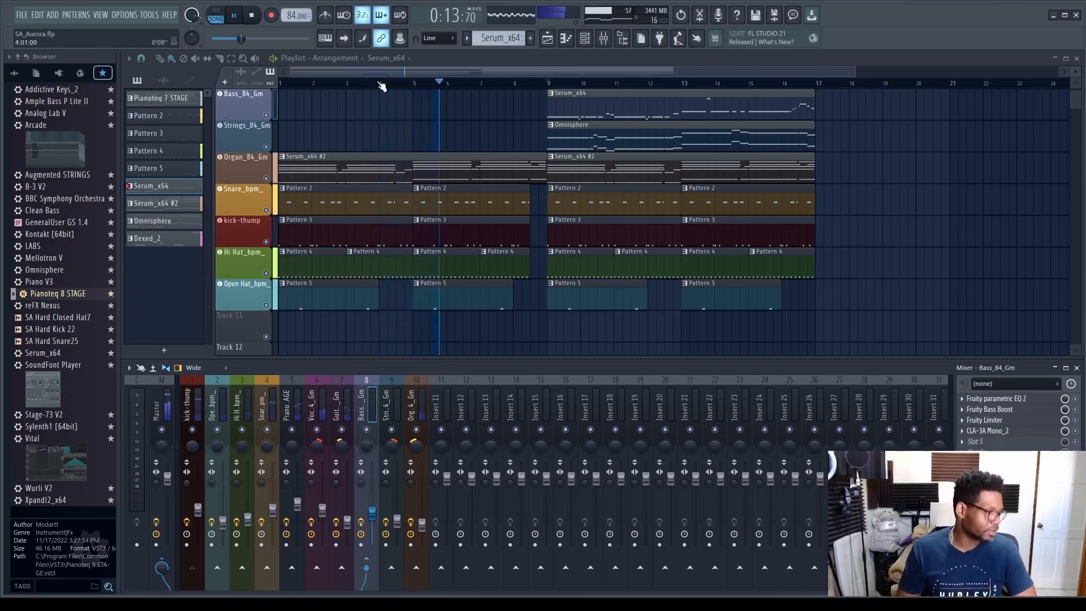
pyautogui.click(258, 17)
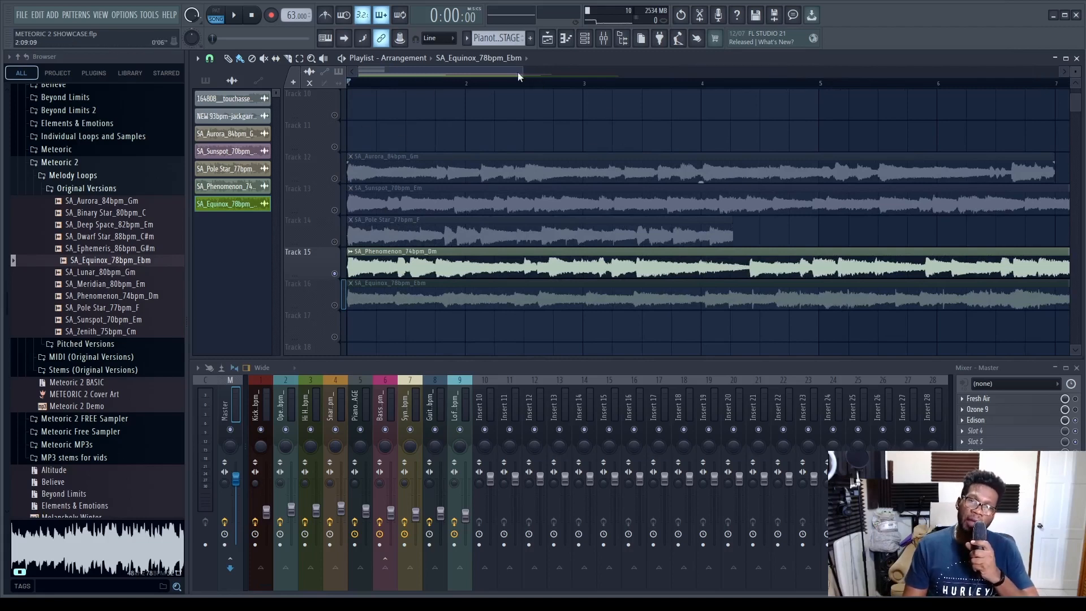
# - Make the SA_Sunspot_70bpm_Em loop on Track 13 the only active one and play it in the METEORIC 2 SHOWCASE project
pyautogui.moveTo(522, 72); pyautogui.dragTo(602, 86)
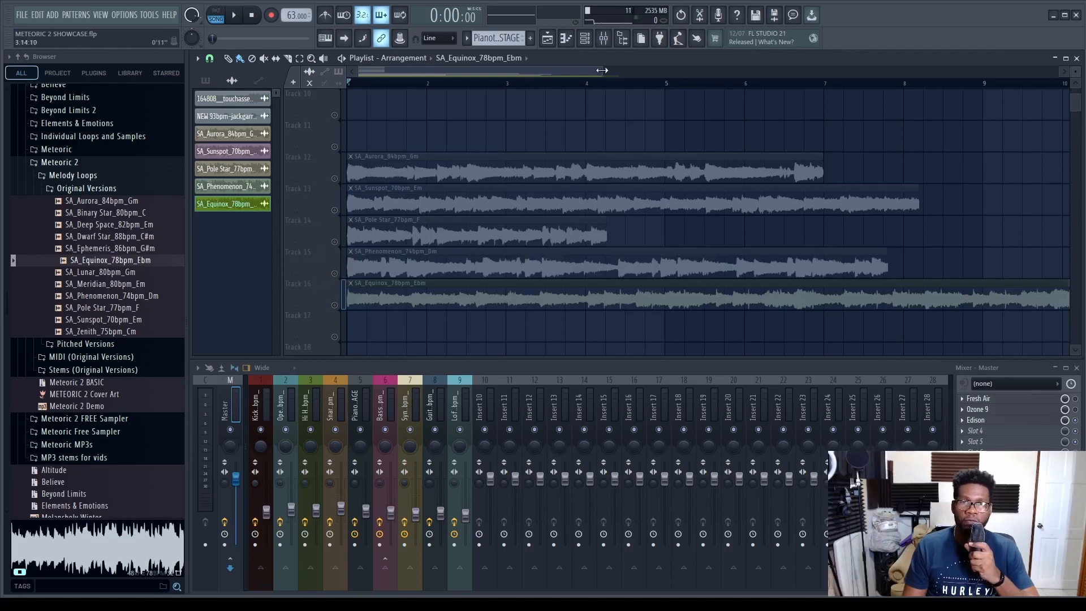
pyautogui.moveTo(602, 70)
pyautogui.mouseDown()
pyautogui.moveTo(655, 74)
pyautogui.moveTo(585, 69)
pyautogui.mouseUp()
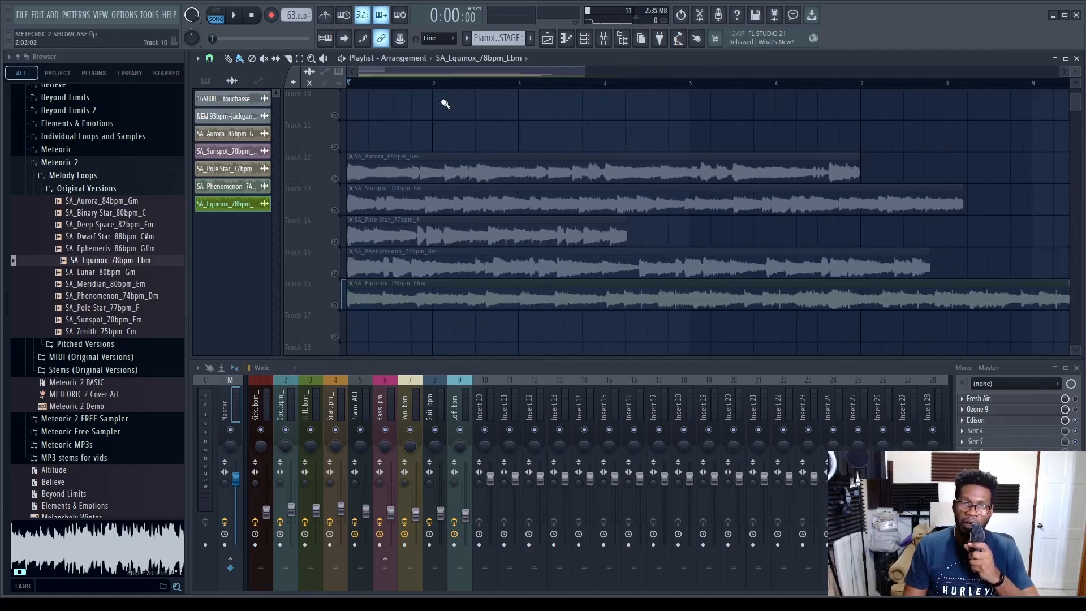
pyautogui.moveTo(378, 162); pyautogui.dragTo(342, 172)
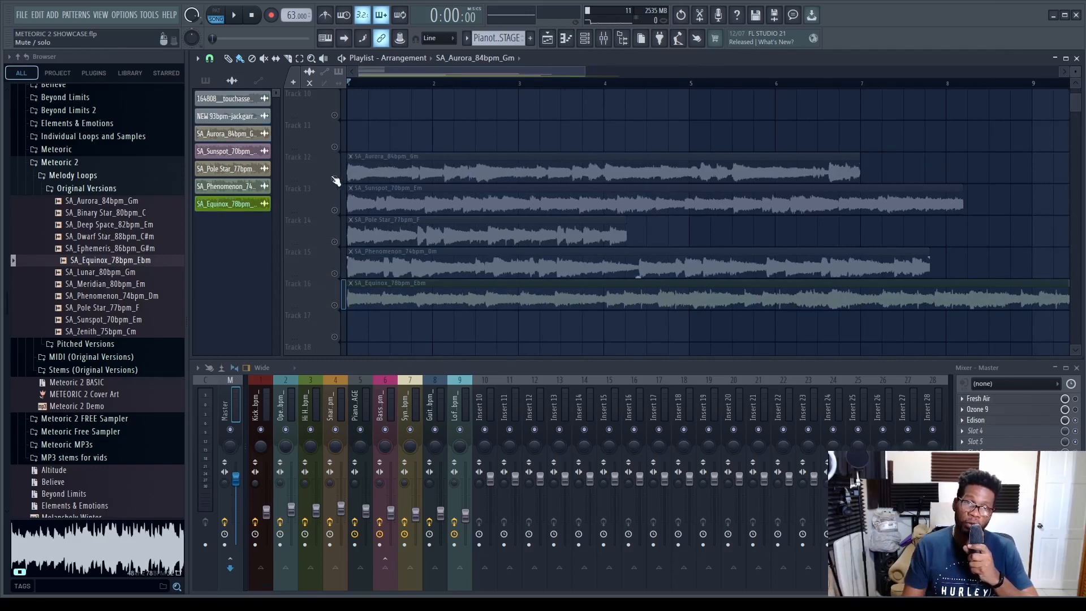
pyautogui.click(351, 190)
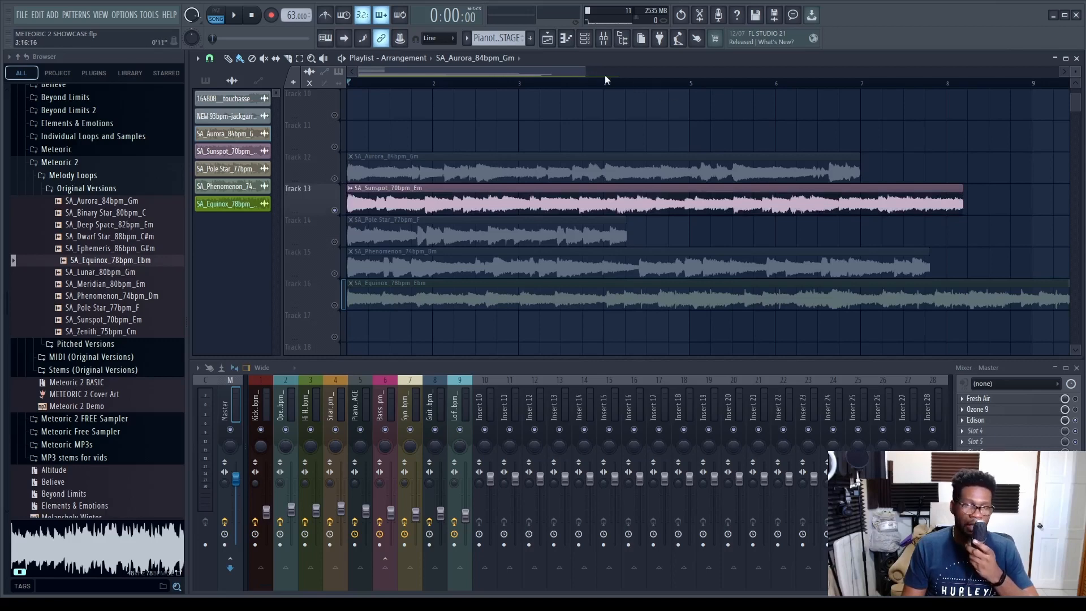
pyautogui.click(242, 20)
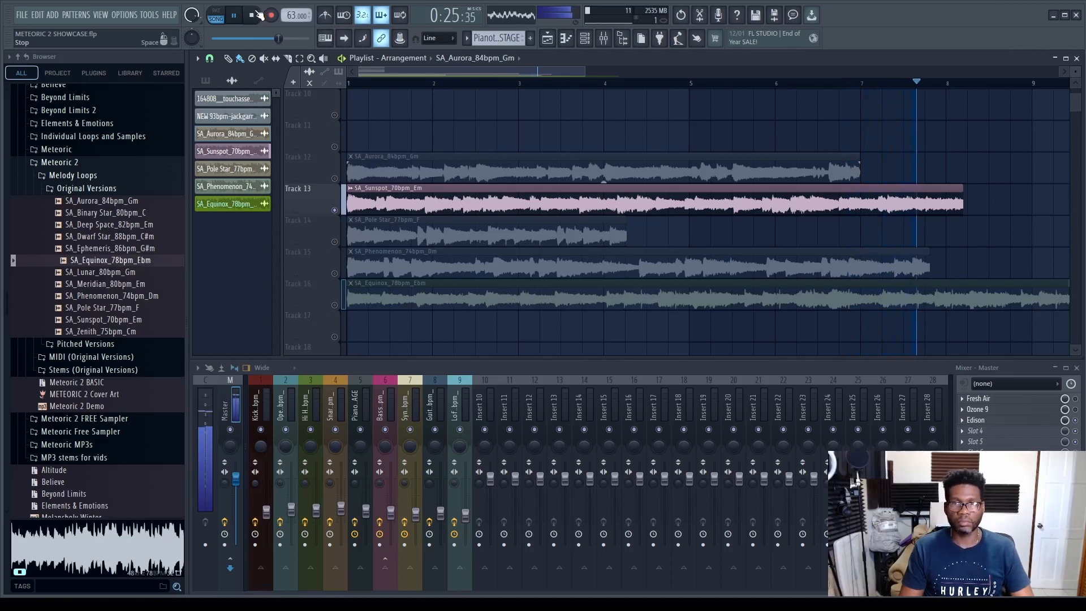
pyautogui.click(252, 15)
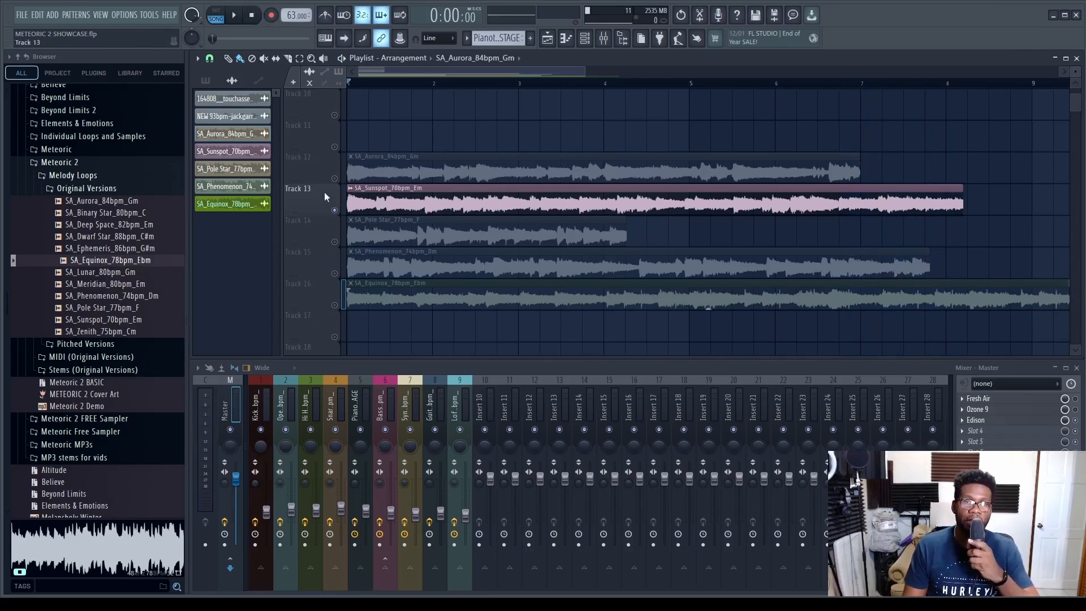
# - Switch the active loop to SA_Pole Star_77bpm_F on Track 14, play it and stop playback
pyautogui.click(335, 231)
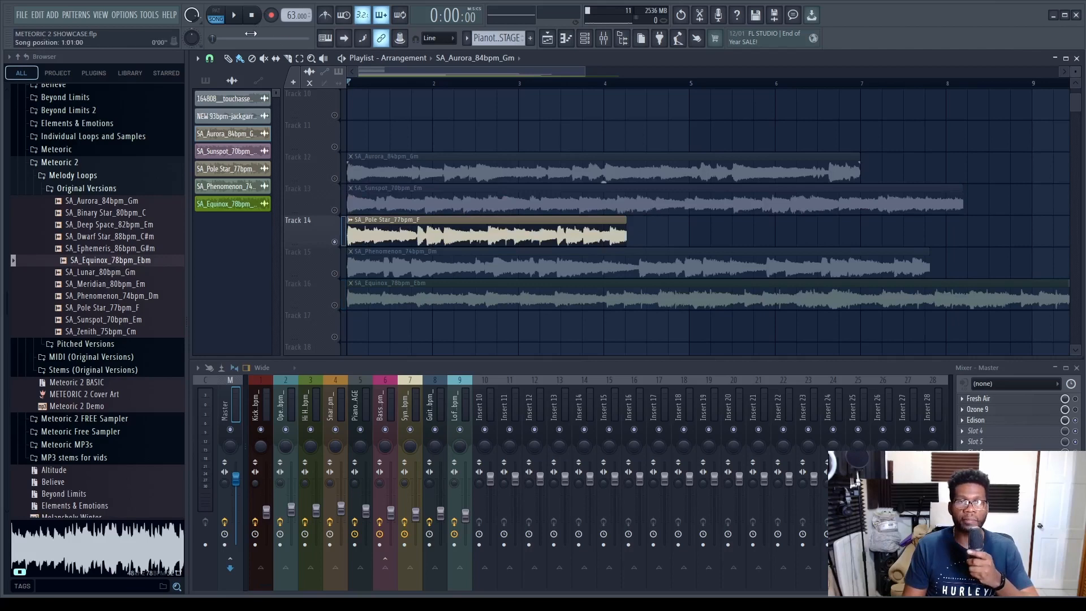
pyautogui.click(231, 18)
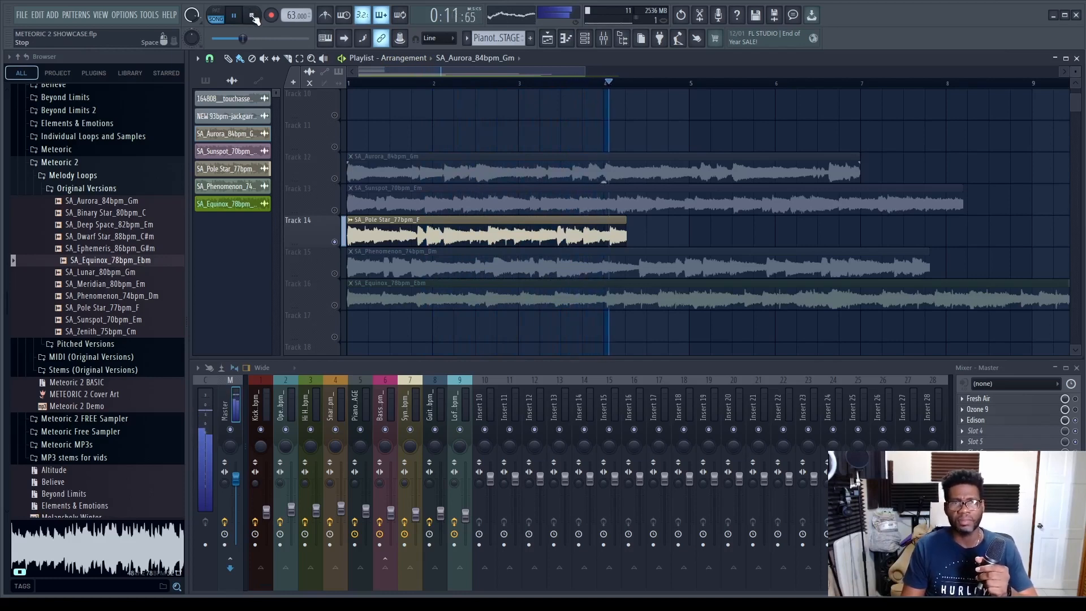
pyautogui.click(254, 18)
# - Mute the Pole Star loop, enable SA_Phenomenon_74bpm_Dm on Track 15 and play it, stopping near its end
pyautogui.rightClick(334, 242)
pyautogui.rightClick(335, 274)
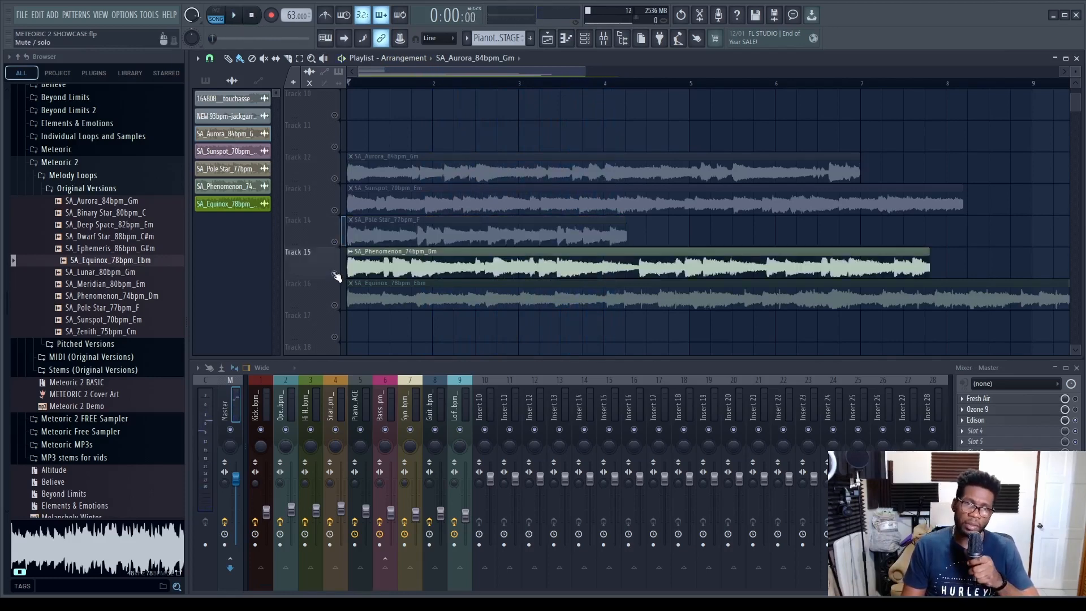
pyautogui.click(236, 17)
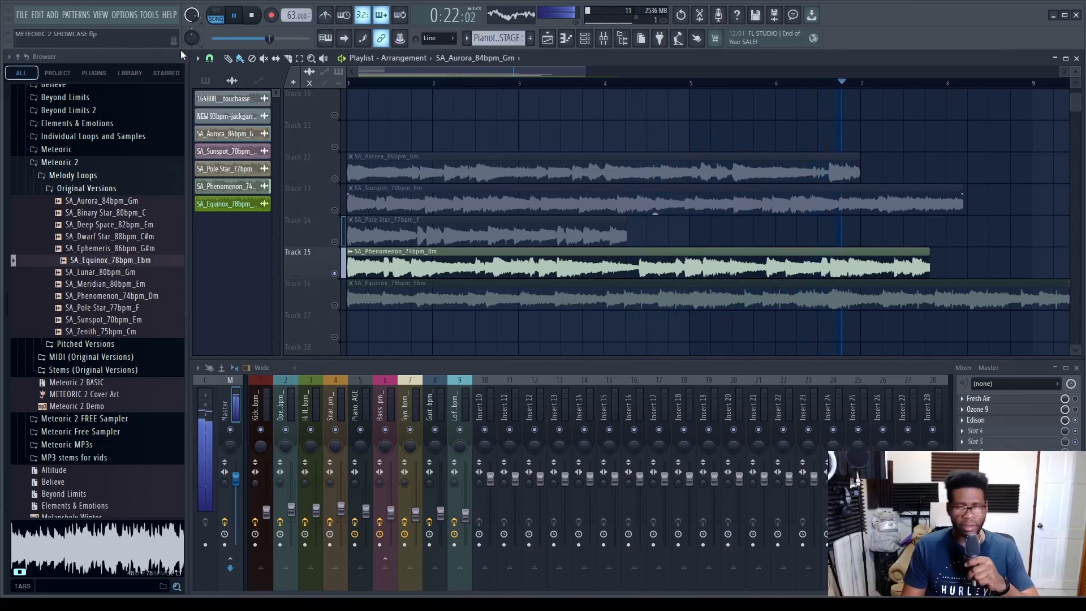
pyautogui.click(254, 16)
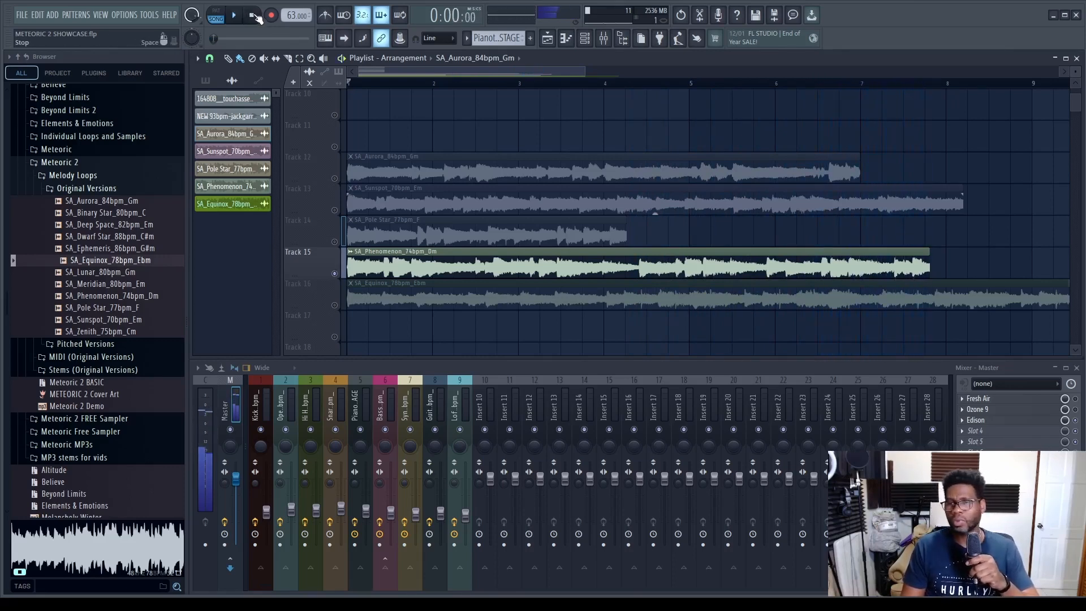
# - Mute the Phenomenon loop, enable SA_Equinox_78bpm_Ebm on Track 16, play it with its full length in view and stop
pyautogui.click(334, 273)
pyautogui.click(334, 306)
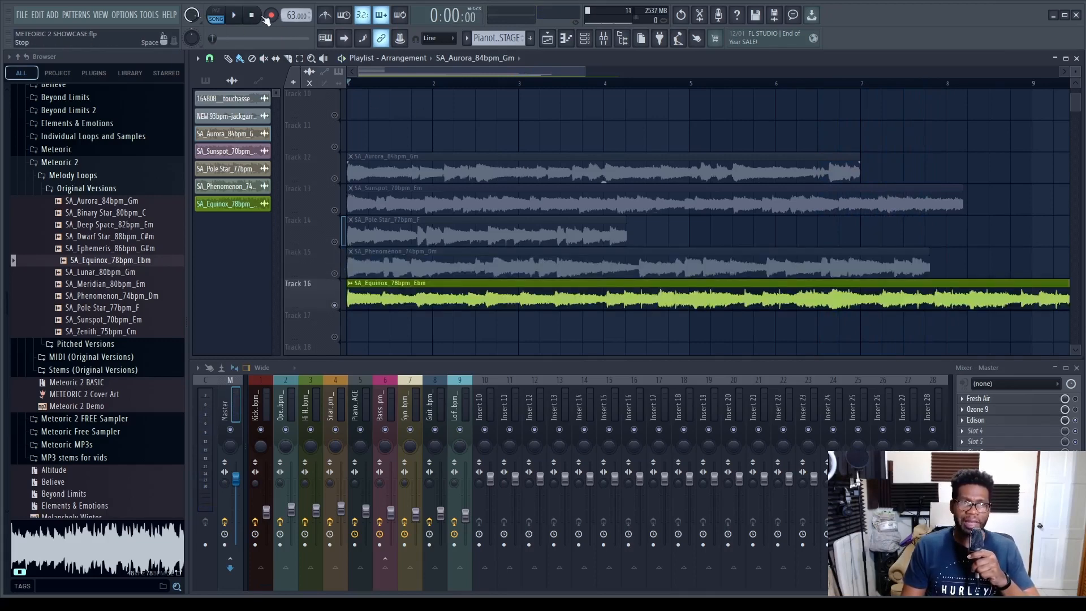
pyautogui.click(235, 17)
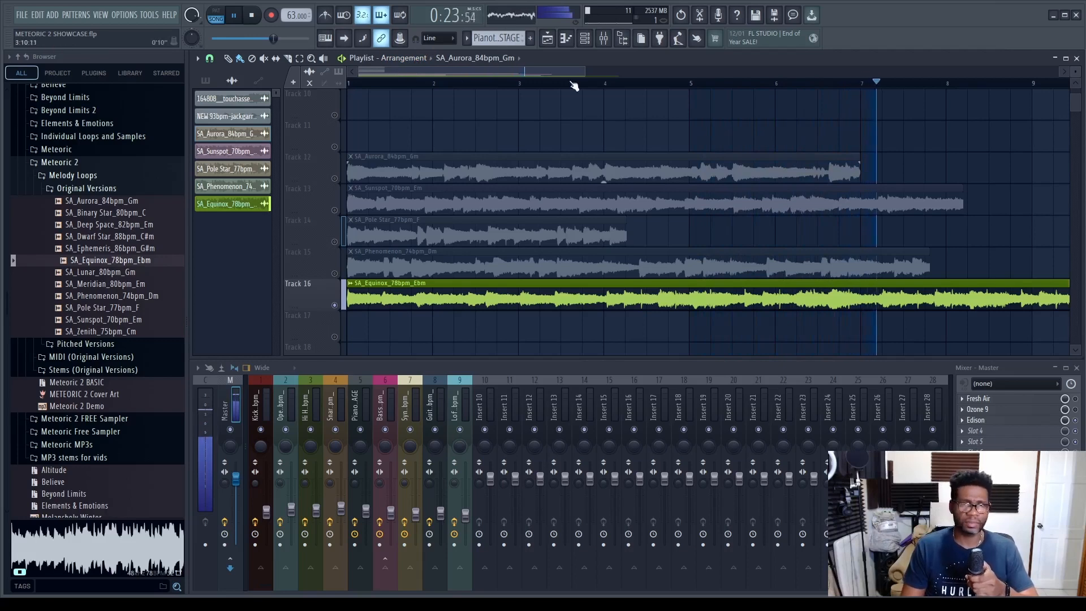
pyautogui.moveTo(585, 71); pyautogui.dragTo(711, 72)
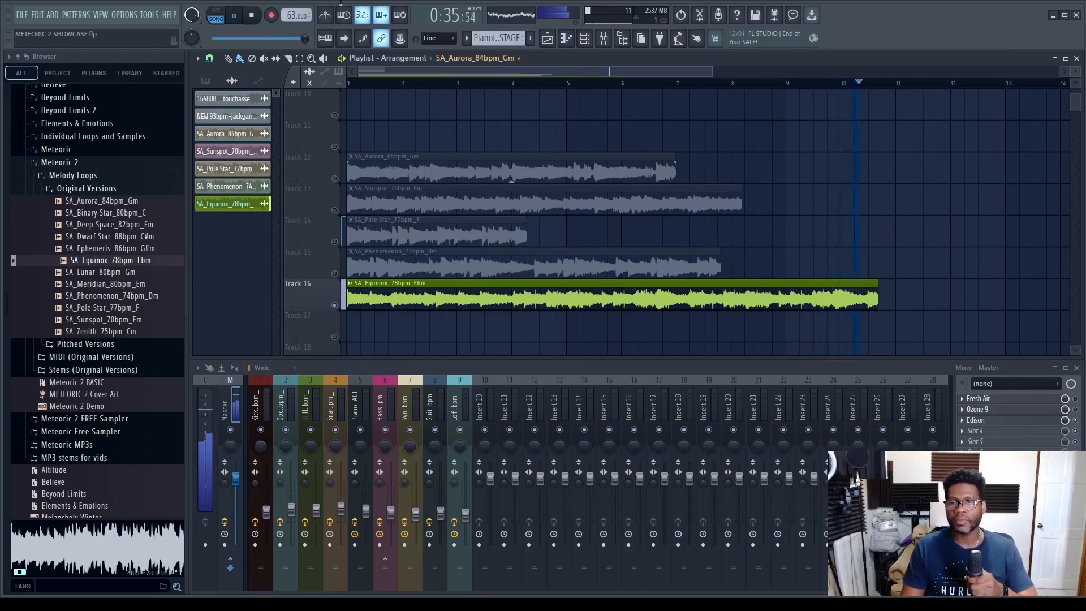
pyautogui.click(253, 16)
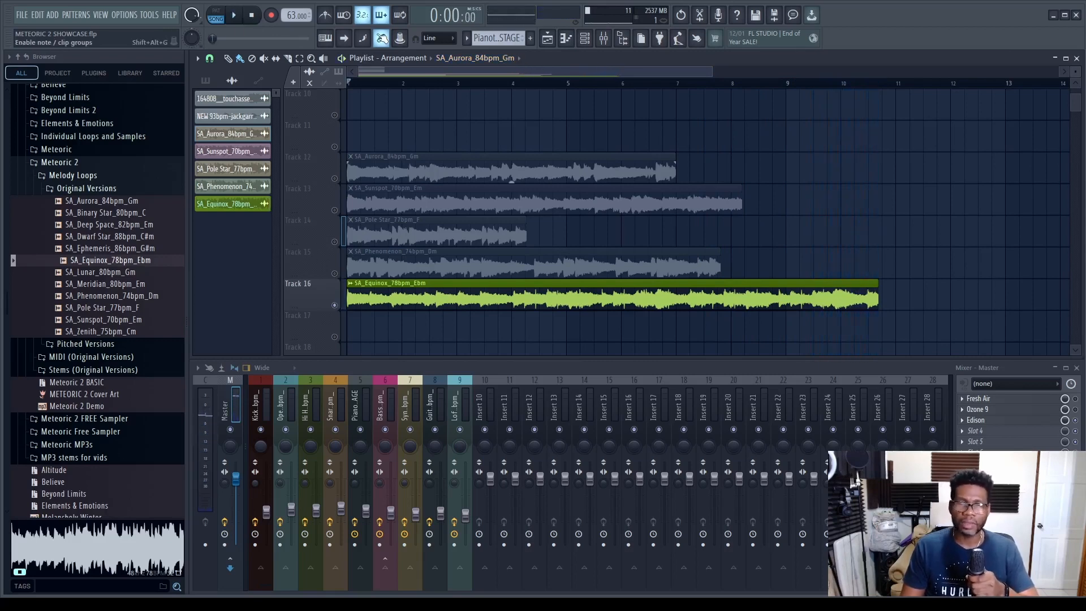